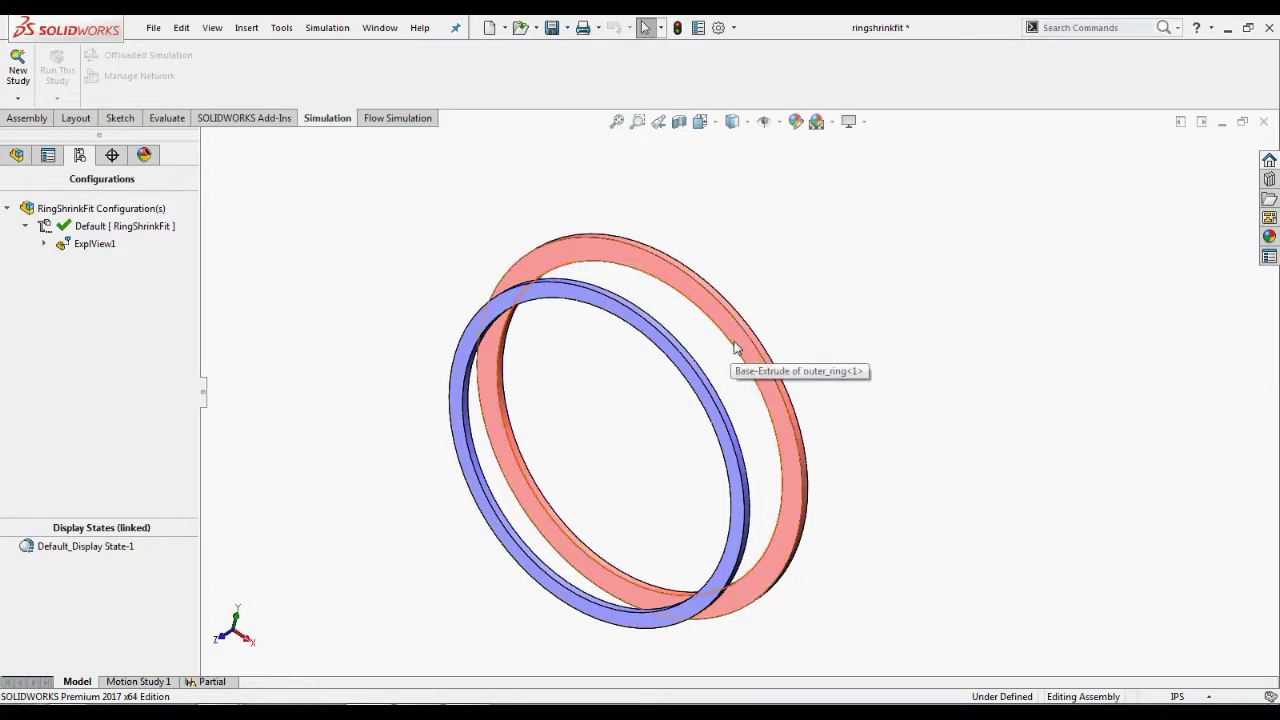
# Step: Collapse the ExplView1 exploded view so the inner ring nests inside the outer ring
pyautogui.rightClick(95, 244)
pyautogui.click(130, 257)
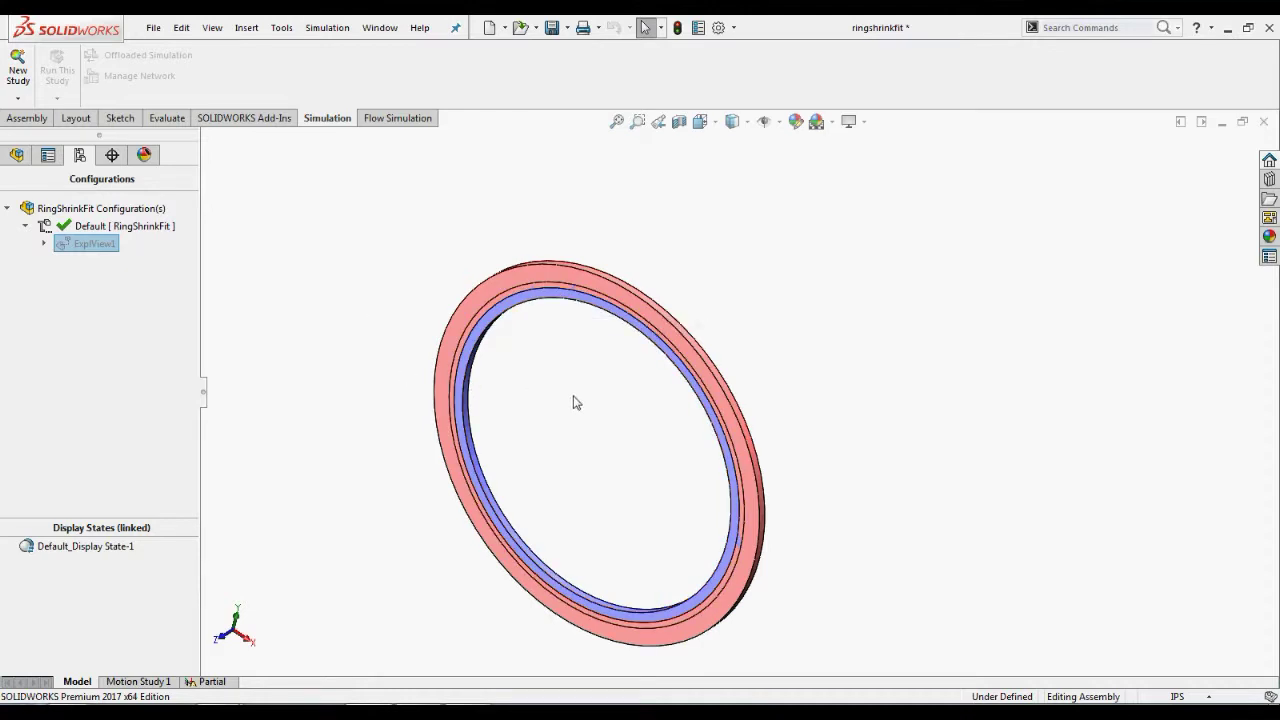
pyautogui.press('Escape')
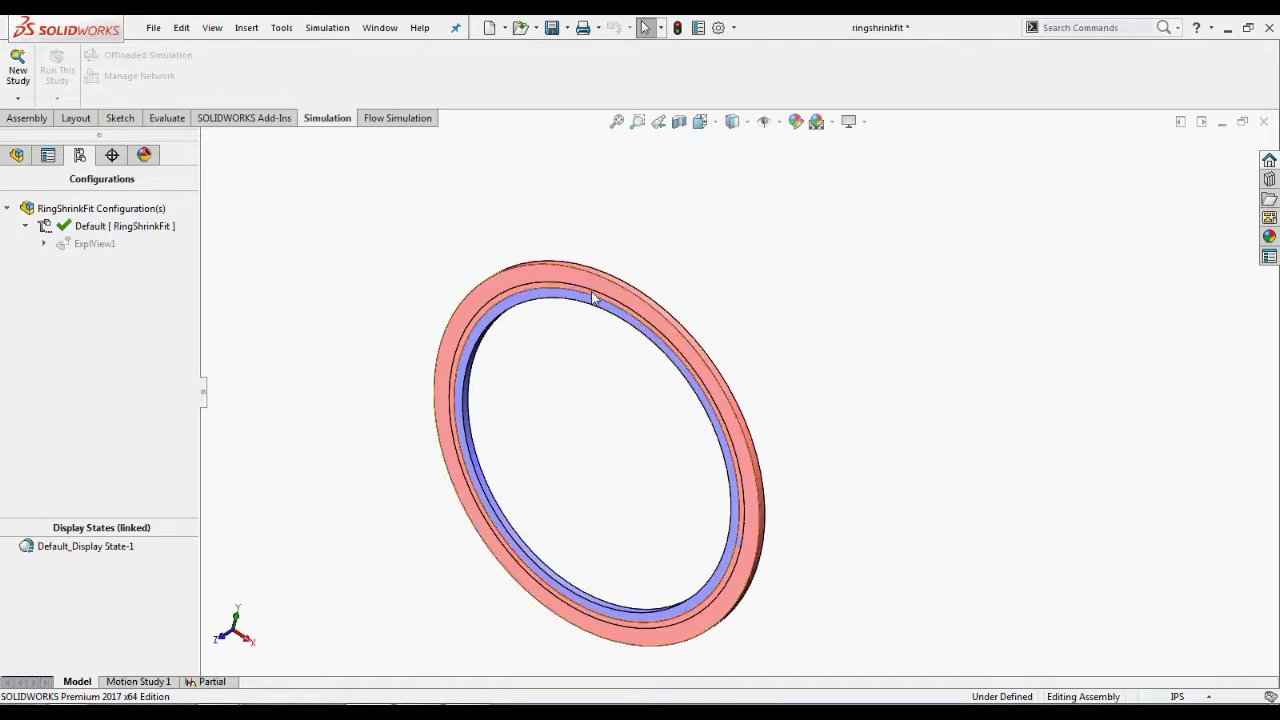
# Step: Switch to the Partial study and re-explode ExplView1 to separate the two rings
pyautogui.click(210, 681)
pyautogui.click(8, 395)
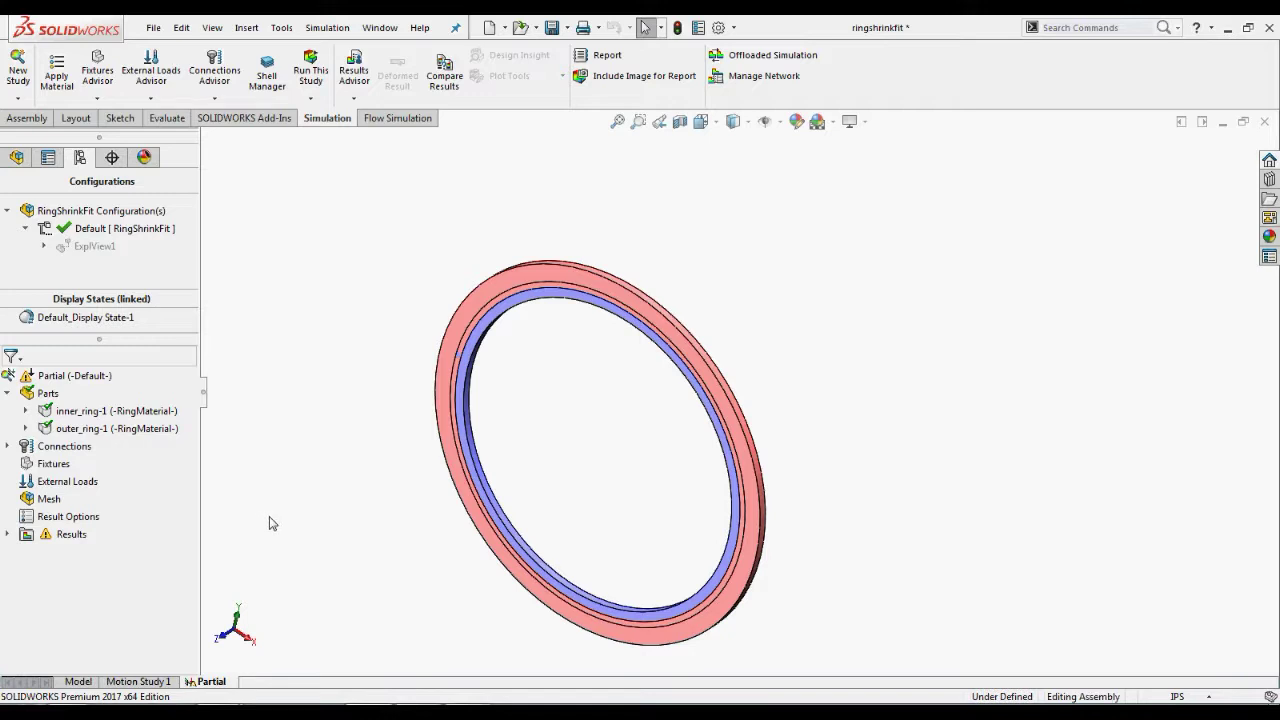
pyautogui.rightClick(94, 246)
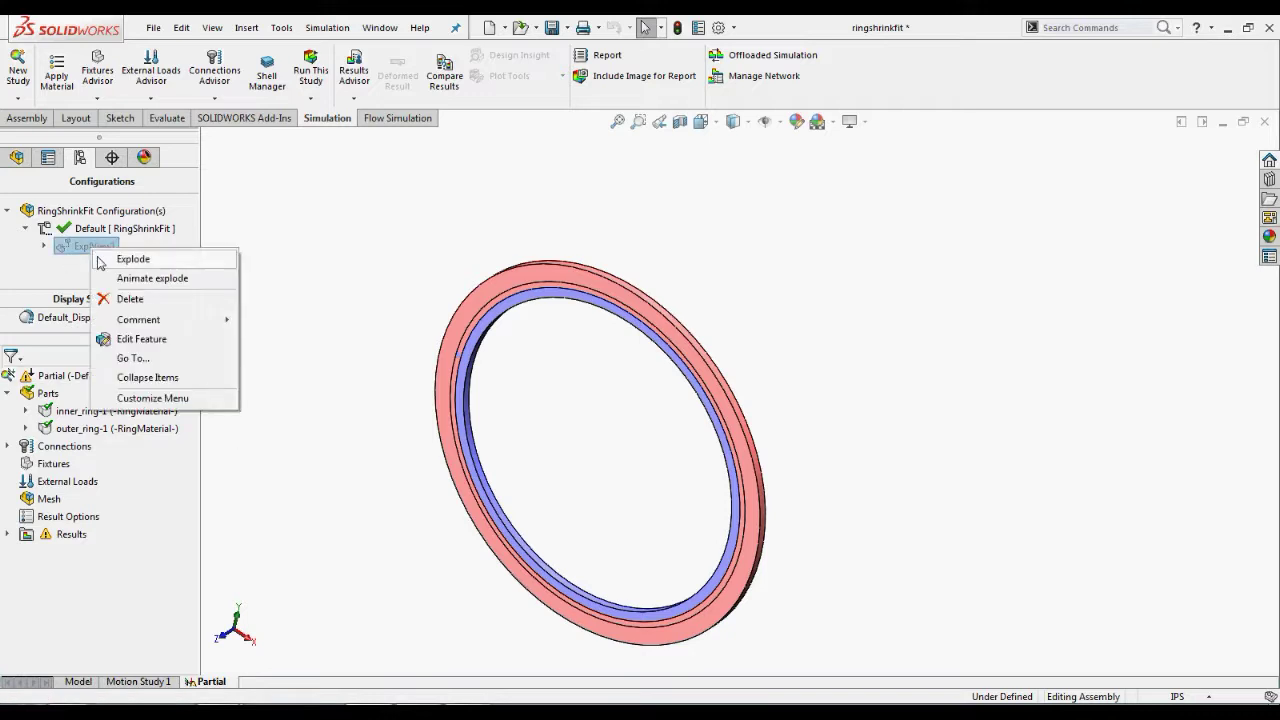
pyautogui.click(102, 259)
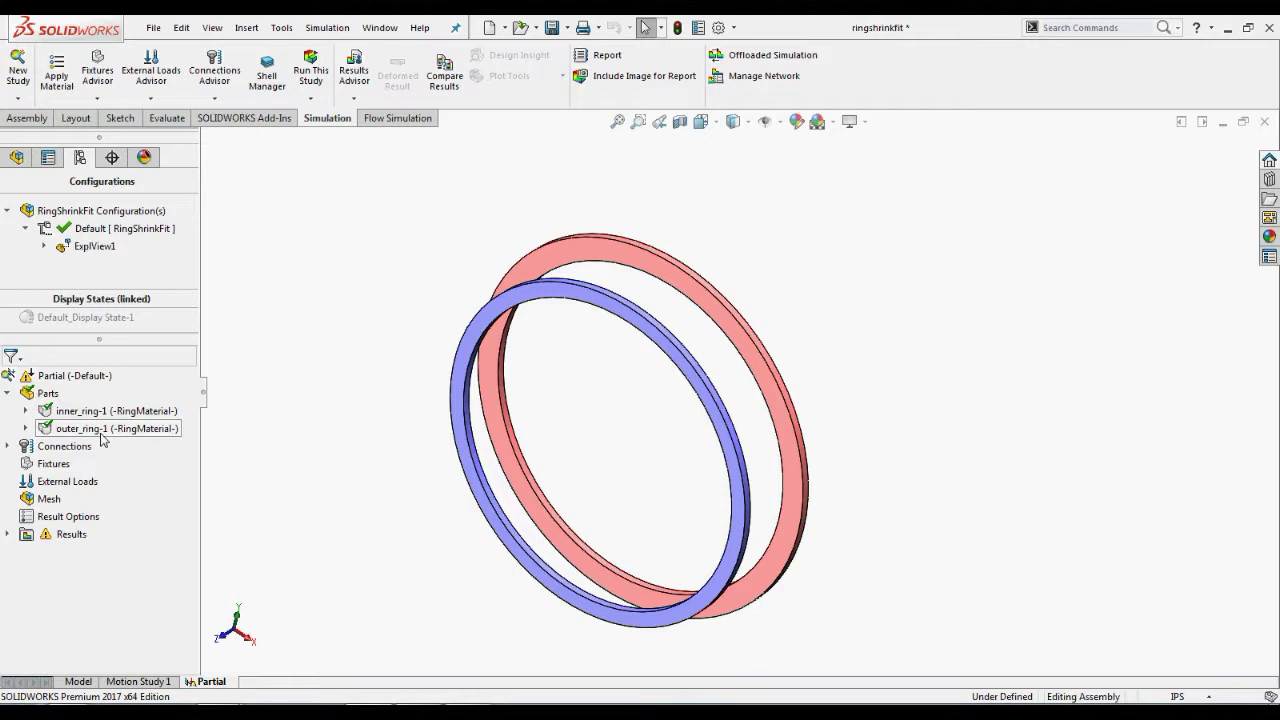
# Step: Create a Shrink Fit contact set pairing the inner ring face with the outer ring face
pyautogui.rightClick(62, 446)
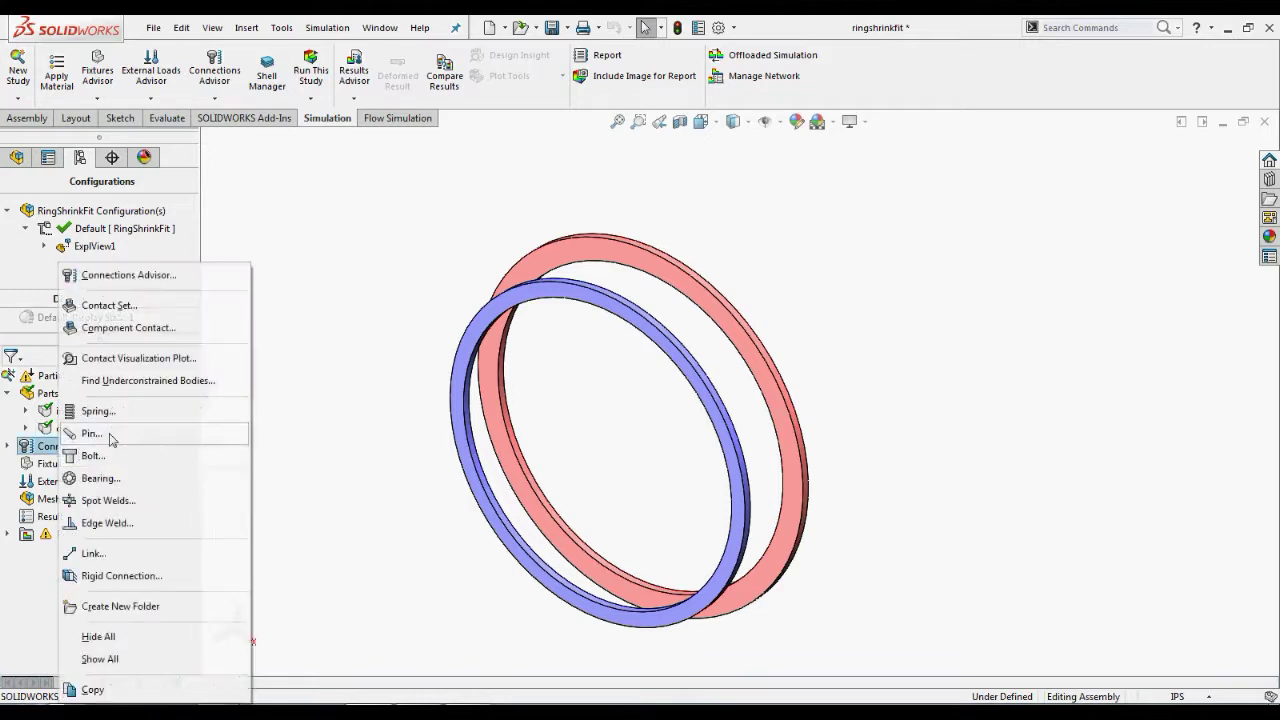
pyautogui.click(125, 306)
pyautogui.click(103, 365)
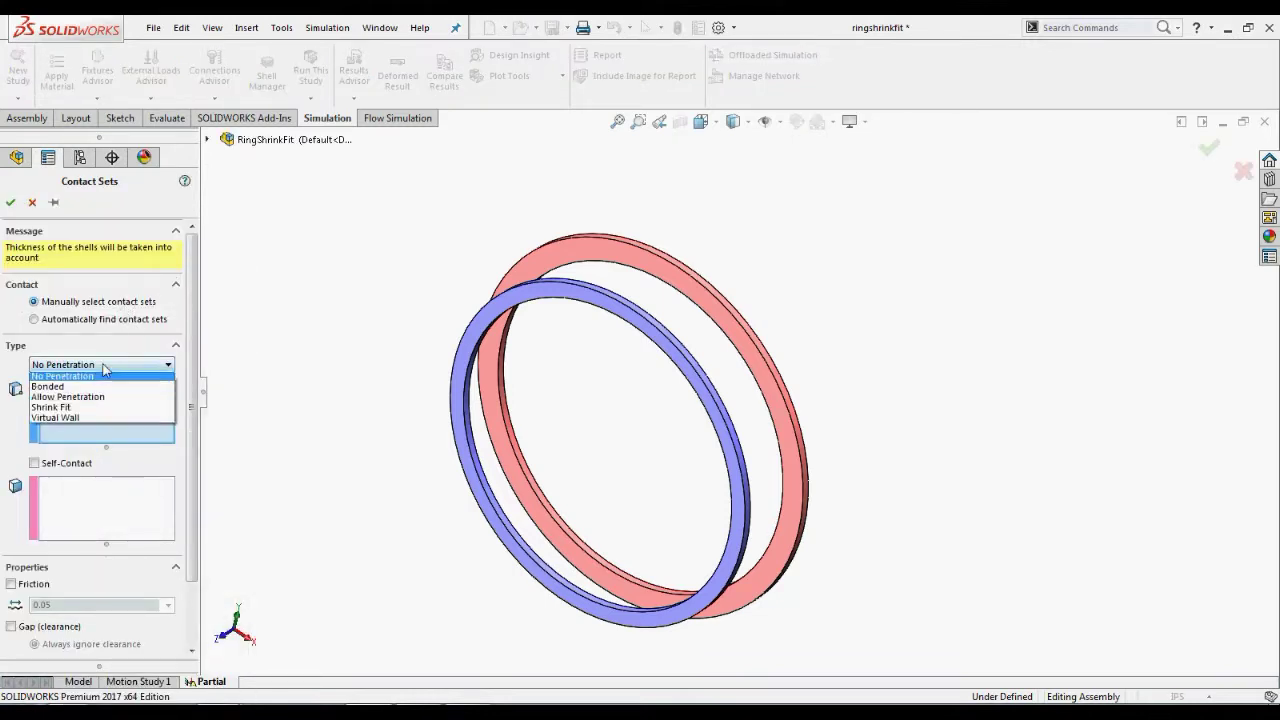
pyautogui.click(107, 411)
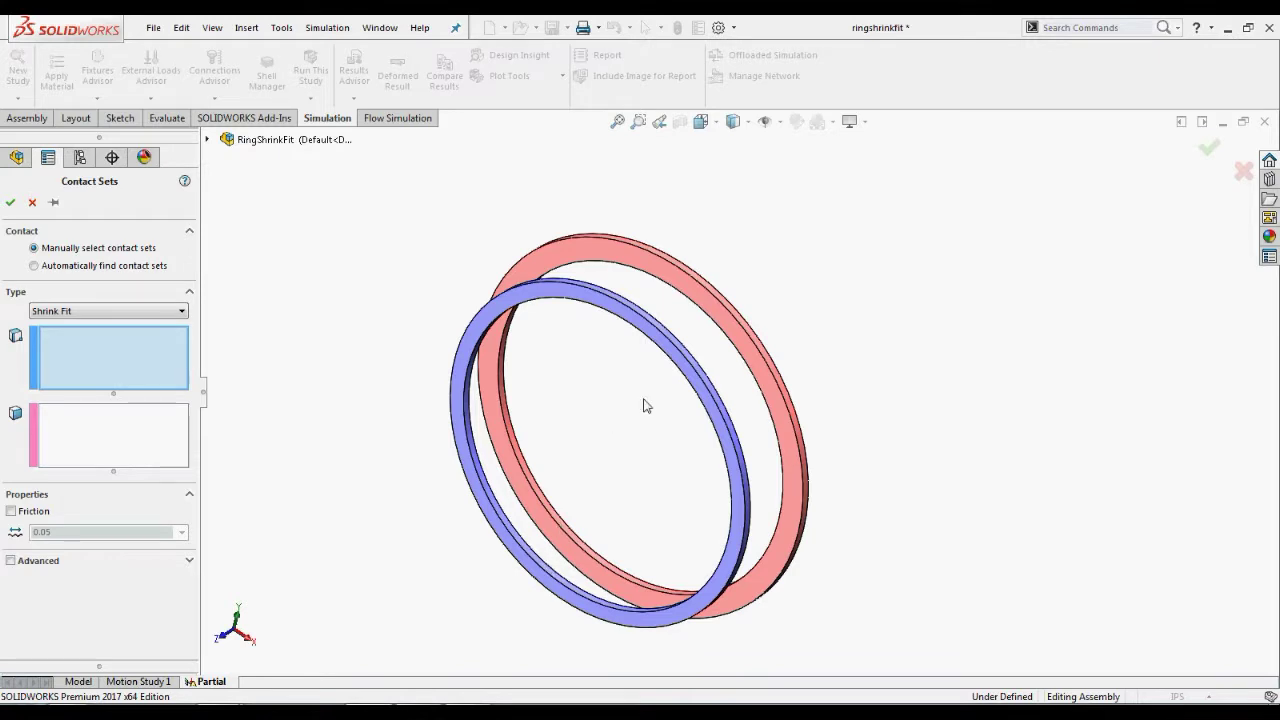
pyautogui.click(685, 357)
pyautogui.click(83, 455)
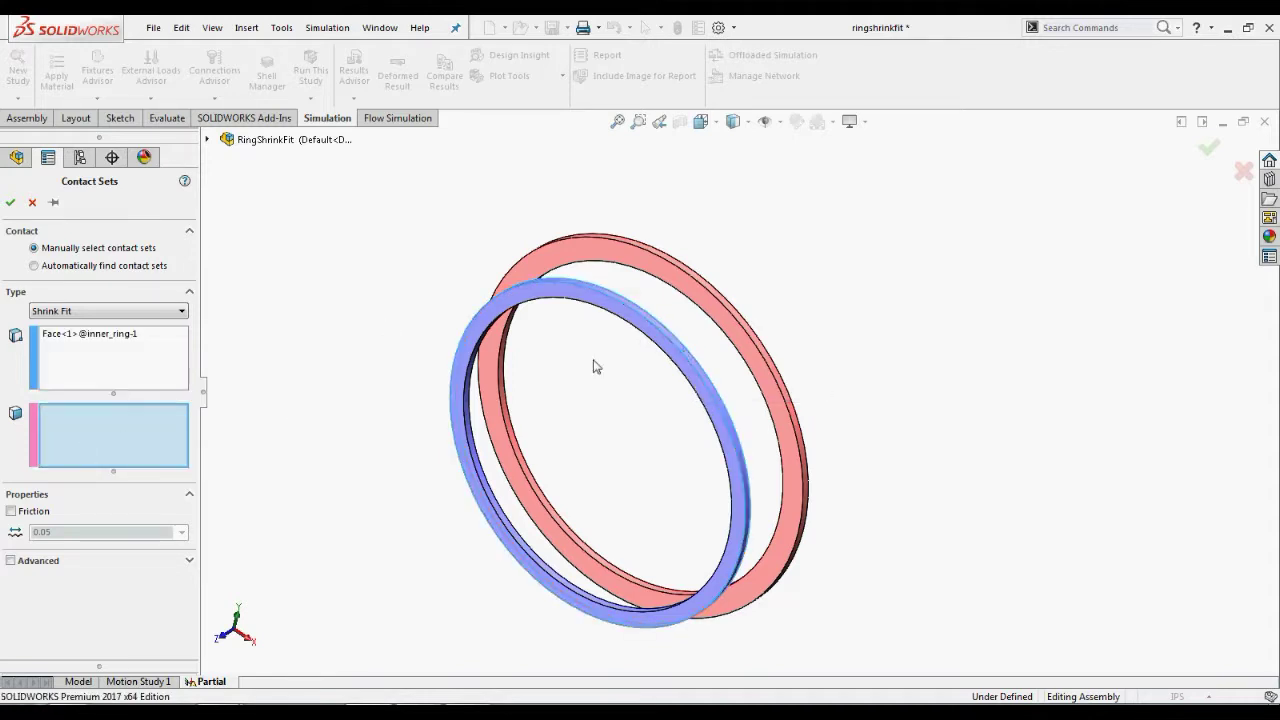
pyautogui.click(573, 535)
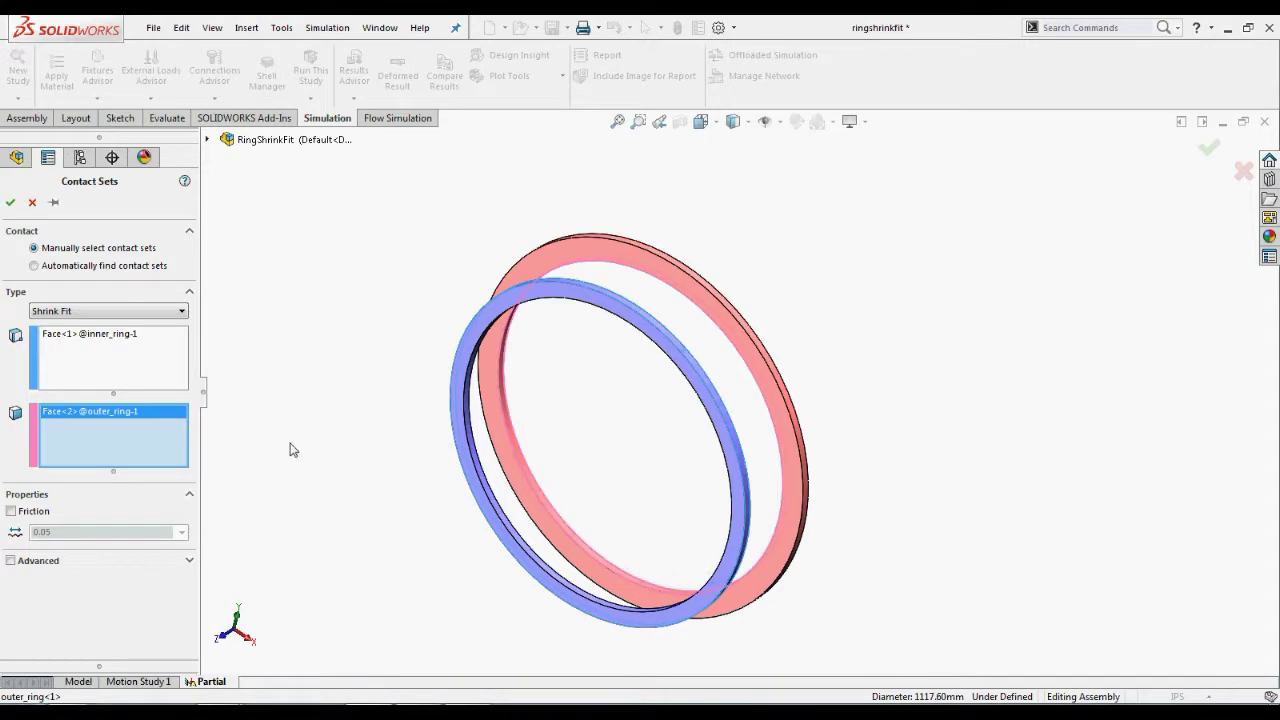
pyautogui.click(10, 202)
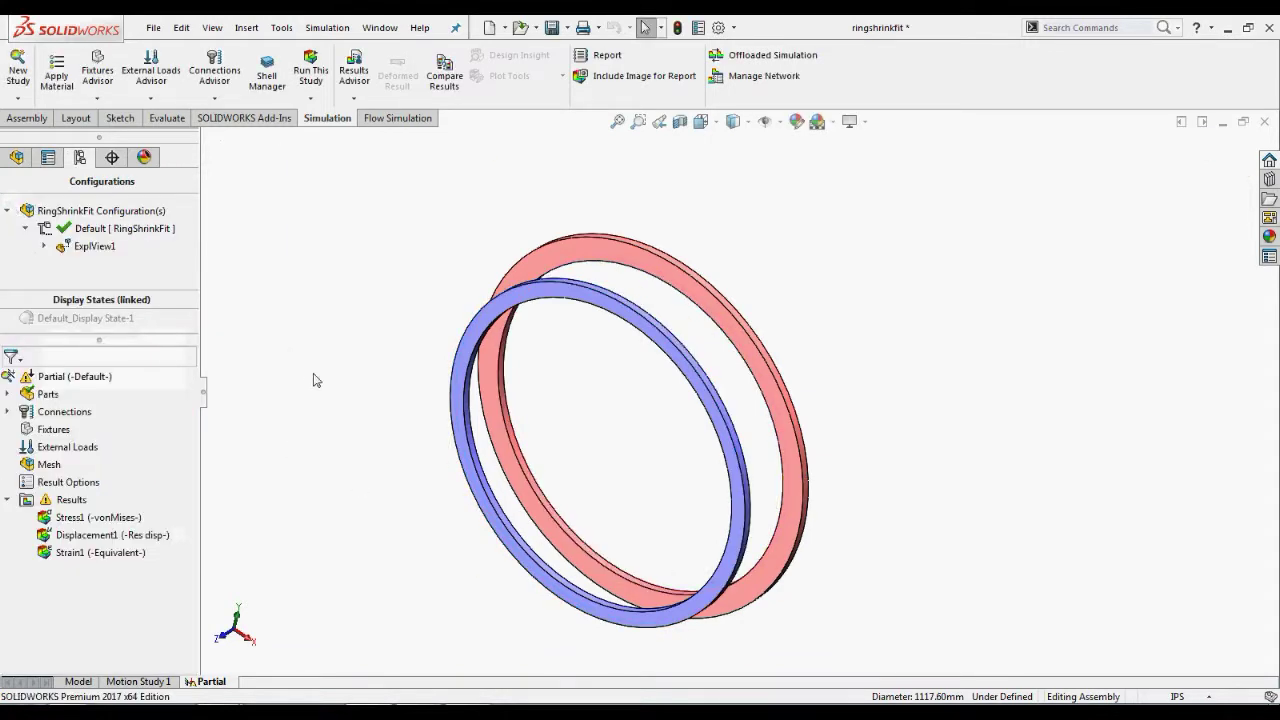
# Step: Mesh both rings with a Standard mesh at 1 in element size and inspect the result
pyautogui.rightClick(51, 468)
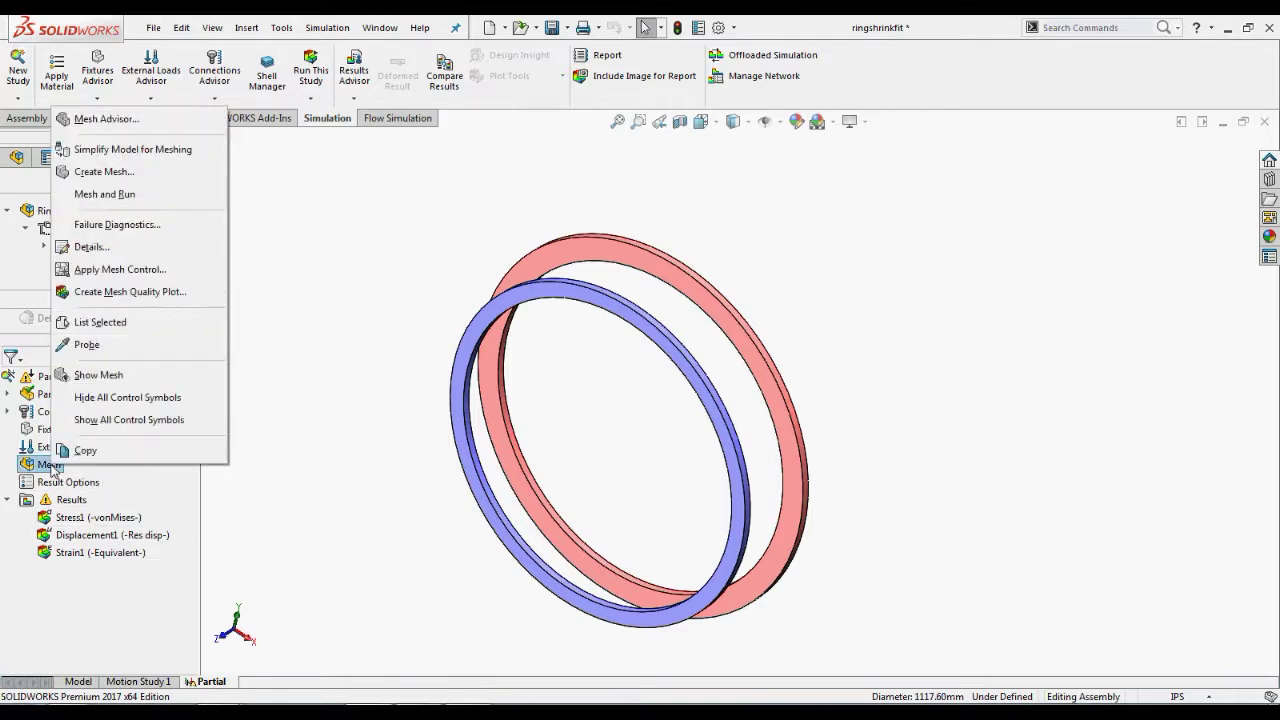
pyautogui.click(136, 175)
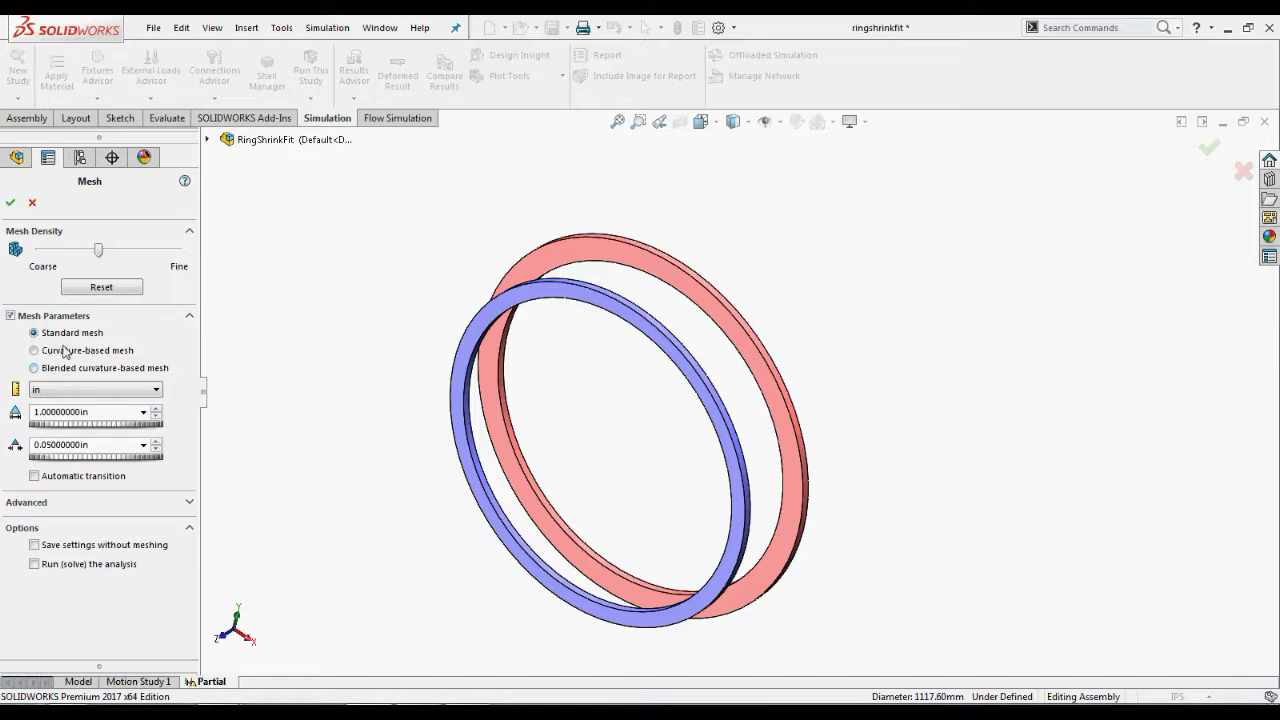
pyautogui.click(60, 412)
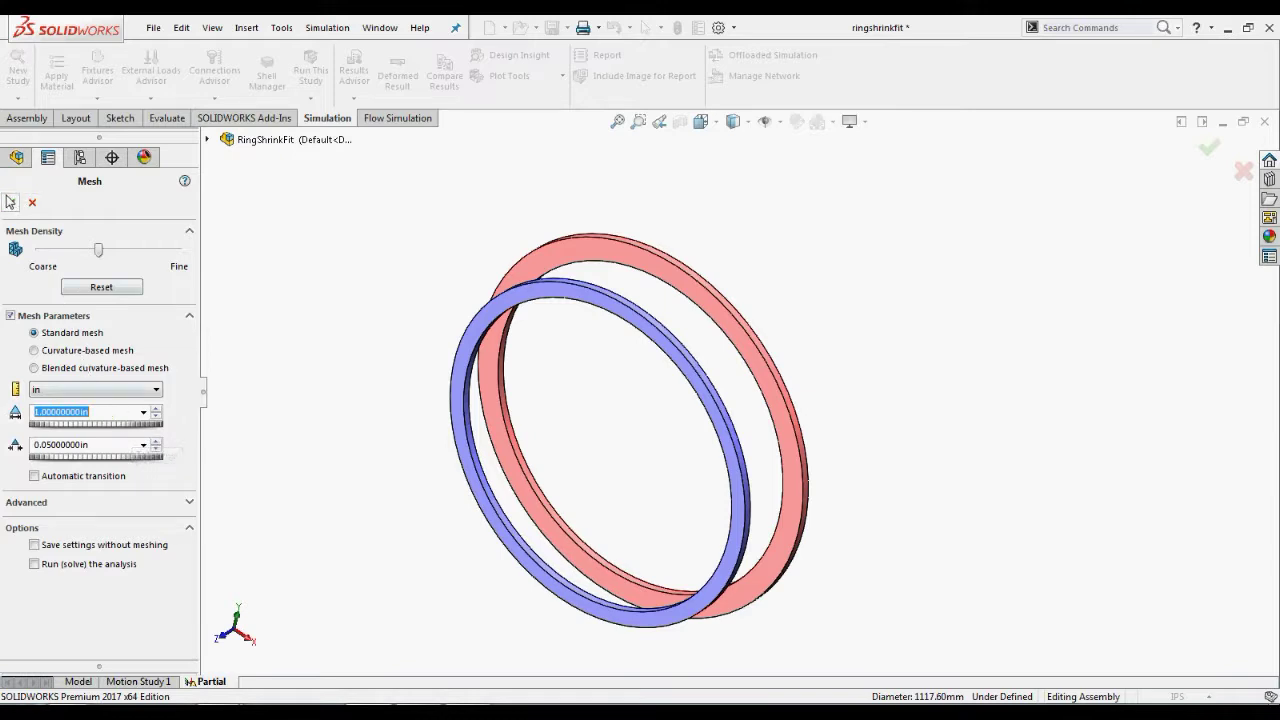
pyautogui.click(10, 202)
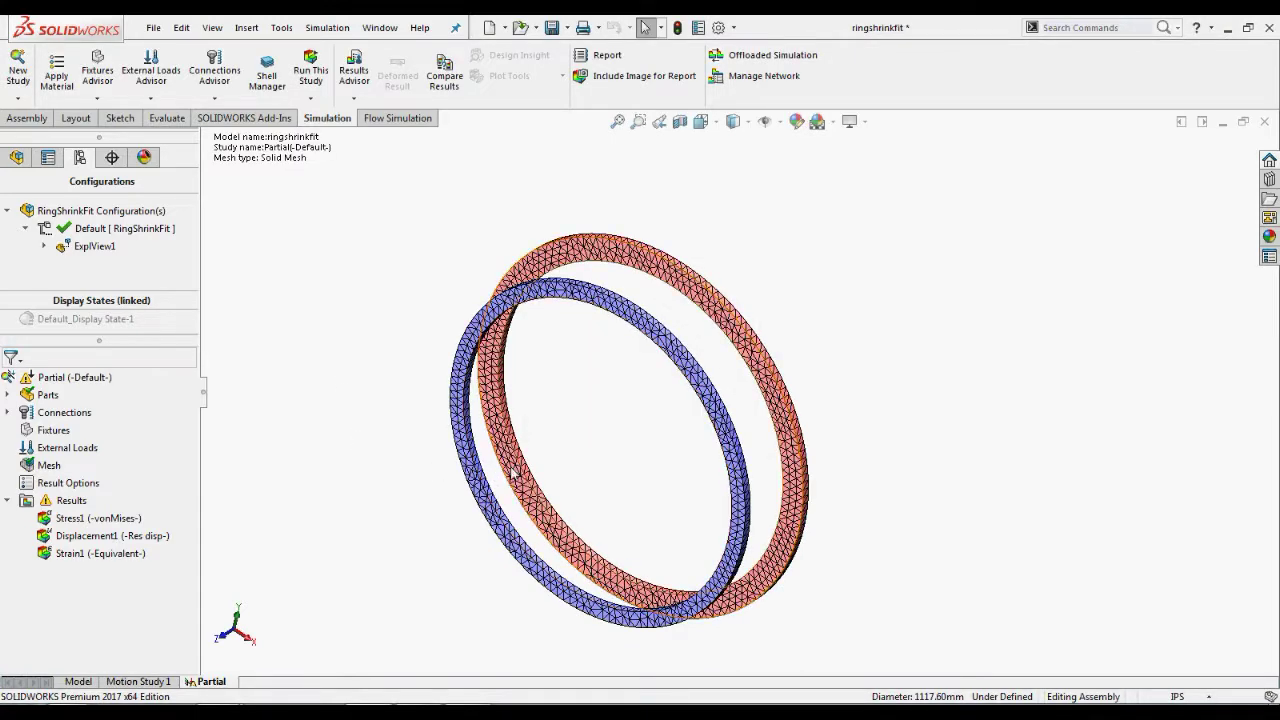
pyautogui.scroll(-5, 660, 409)
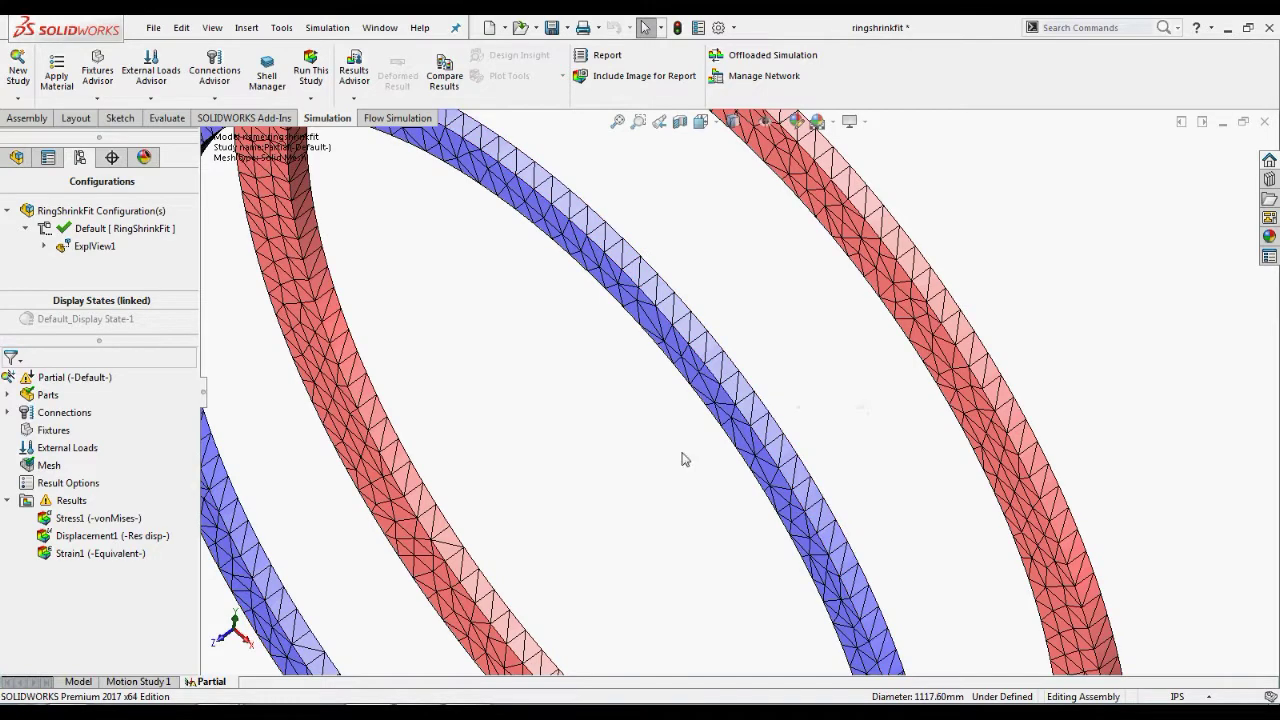
pyautogui.scroll(5, 683, 459)
pyautogui.moveTo(709, 443); pyautogui.dragTo(757, 434, button='middle')
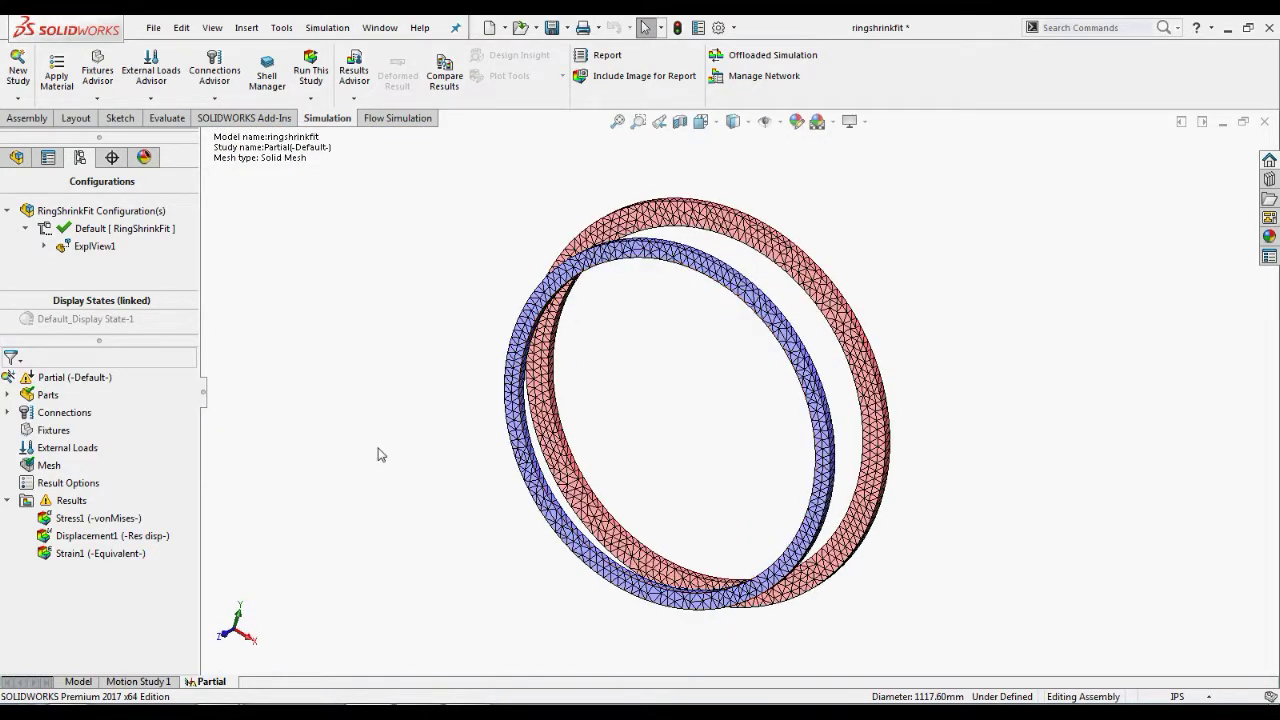
# Step: Set Partial study properties: improved no-penetration accuracy, Direct sparse solver, and inertial relief on
pyautogui.rightClick(78, 384)
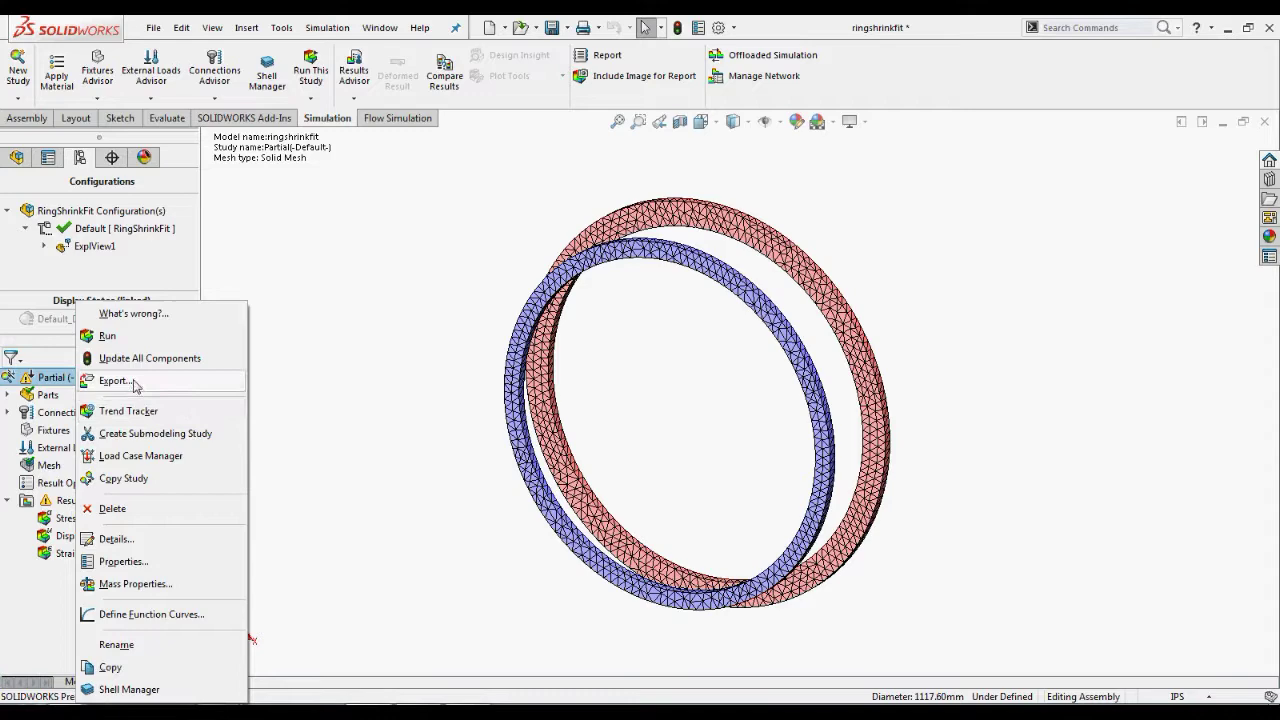
pyautogui.click(135, 561)
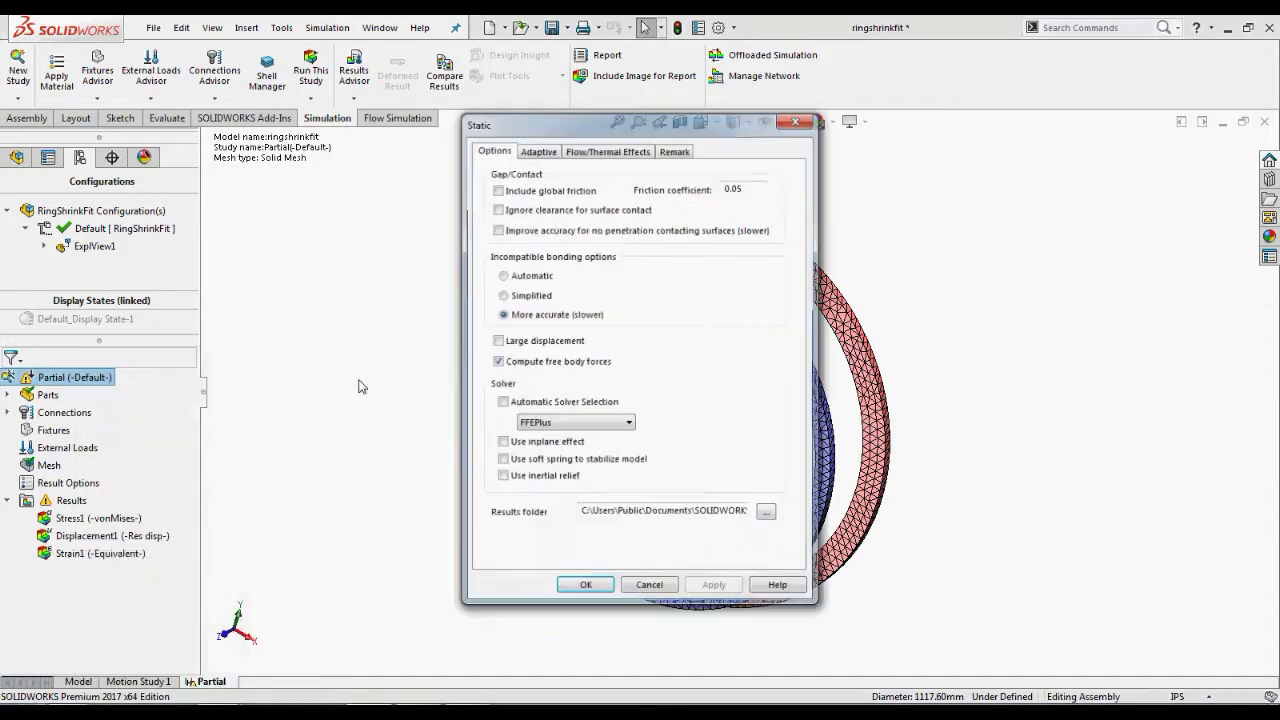
pyautogui.click(521, 232)
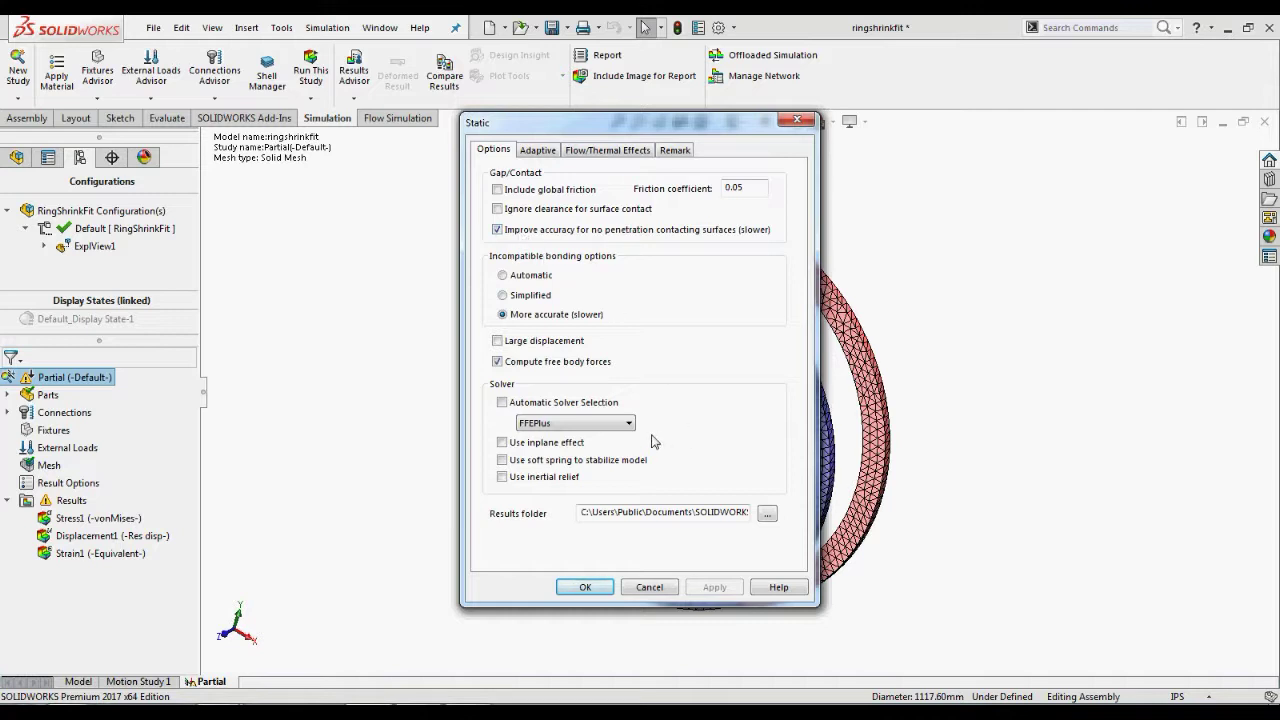
pyautogui.click(587, 426)
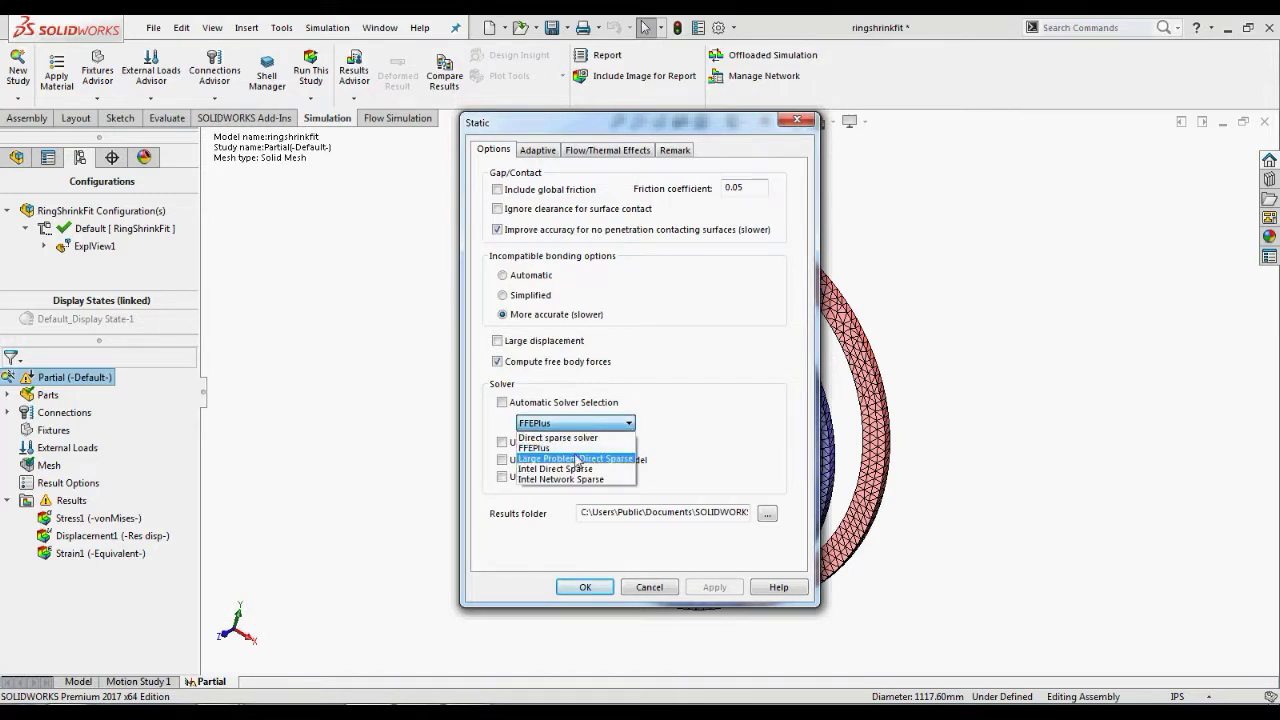
pyautogui.click(578, 438)
pyautogui.click(501, 478)
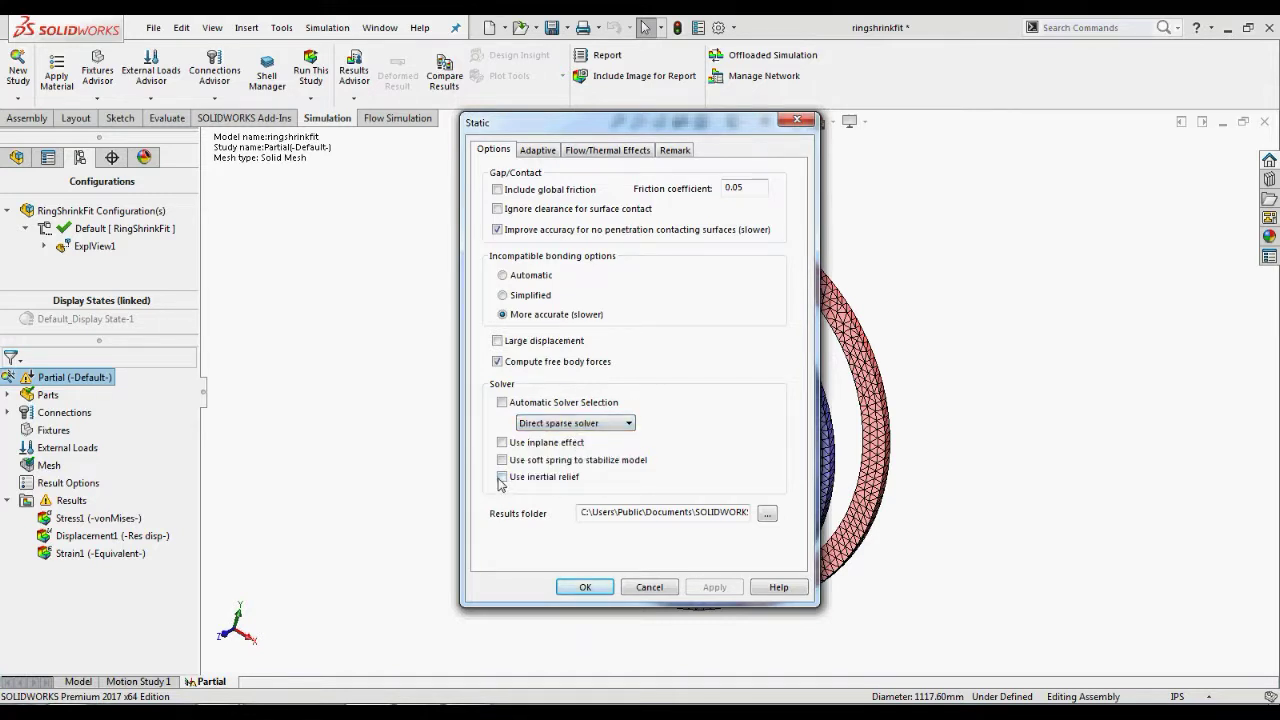
pyautogui.click(585, 593)
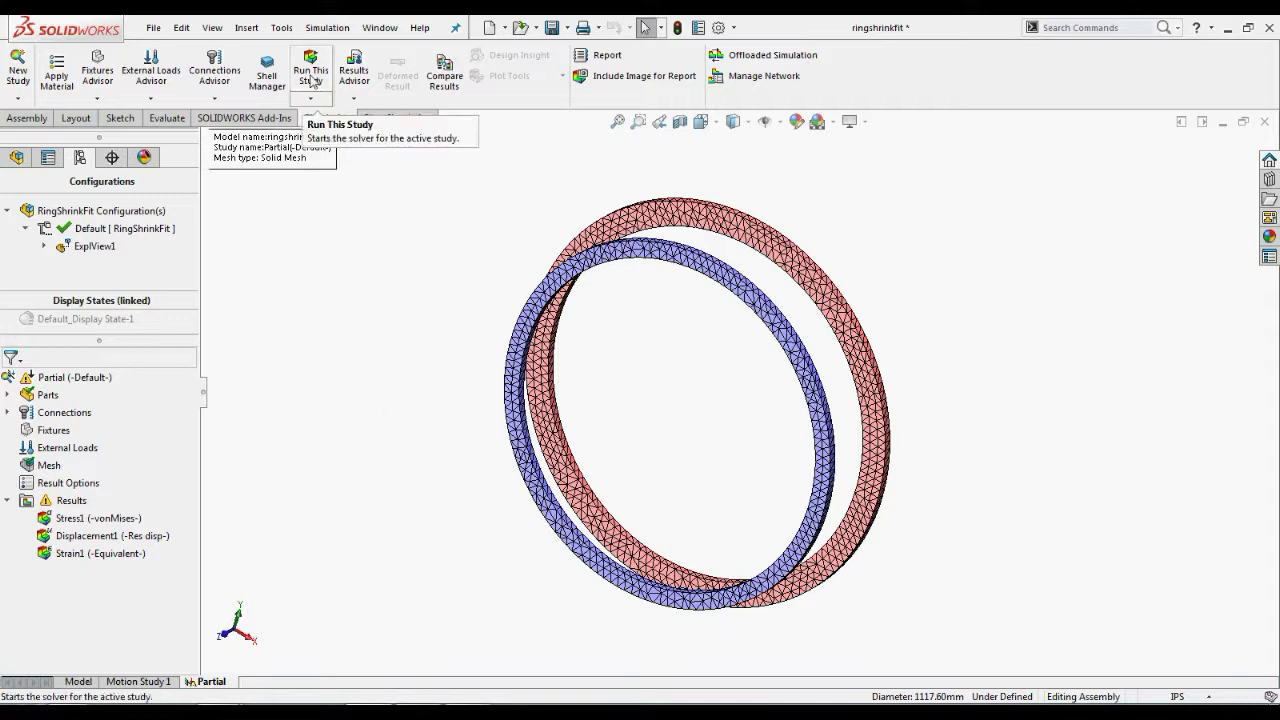
# Step: Run the Partial study to get a von Mises stress plot of 376,635 to 660,717 psi
pyautogui.click(311, 75)
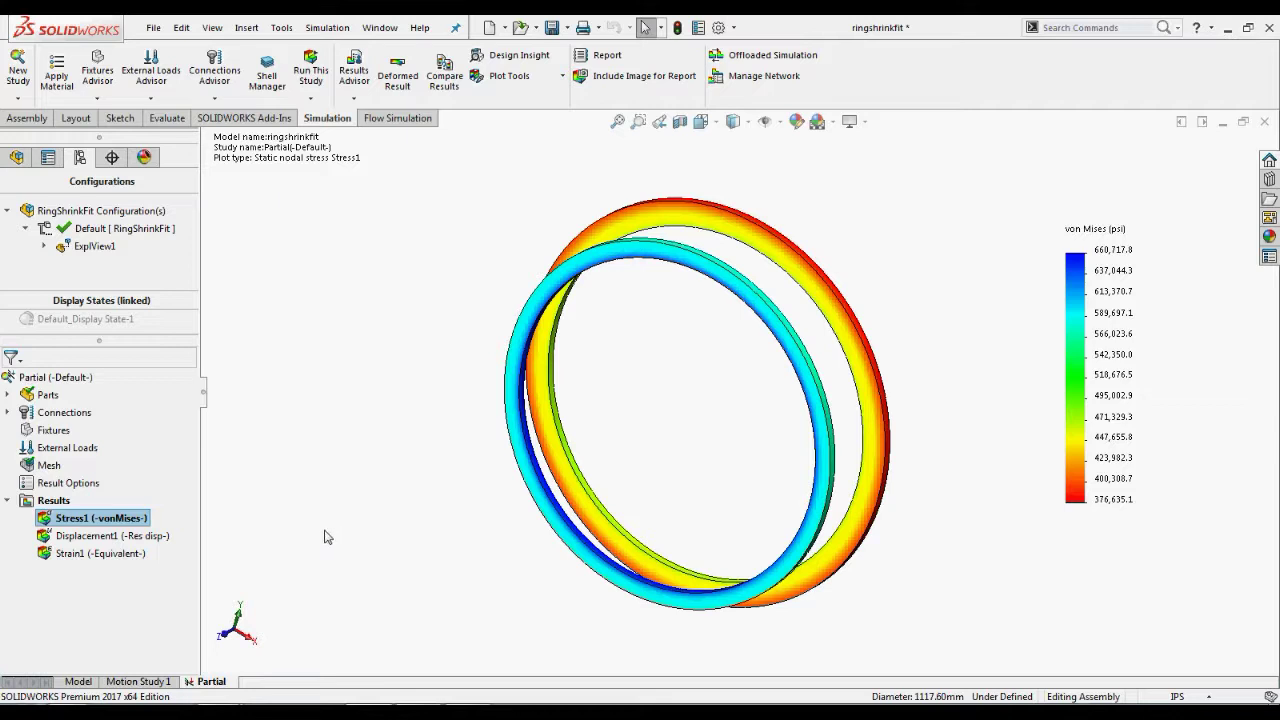
# Step: Define an undeformed SX X normal stress plot in psi referenced to Axis1
pyautogui.rightClick(60, 503)
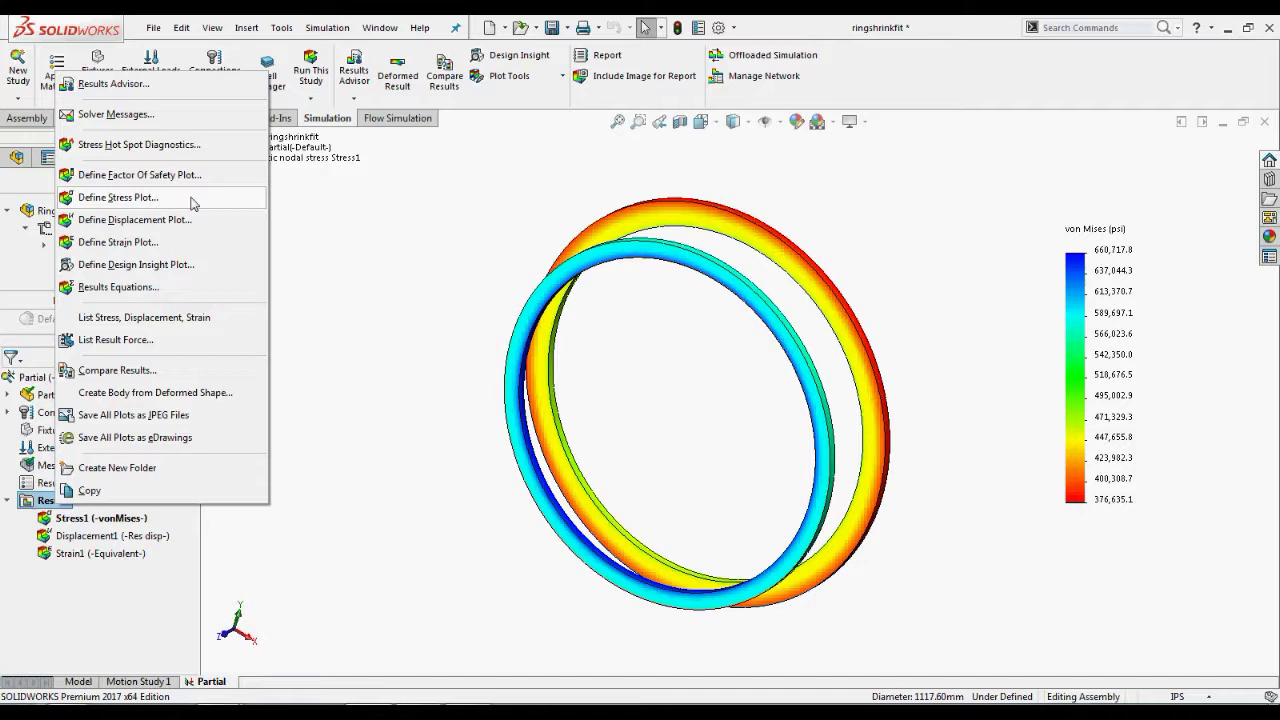
pyautogui.click(118, 197)
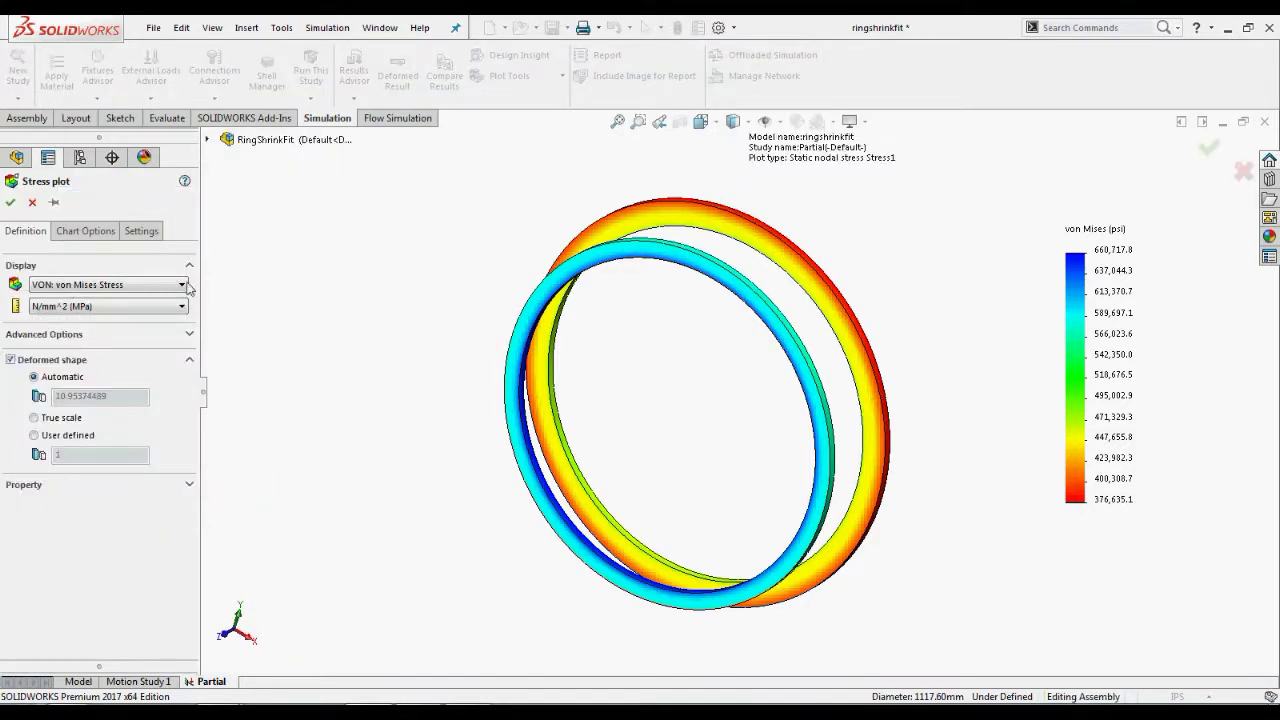
pyautogui.click(86, 287)
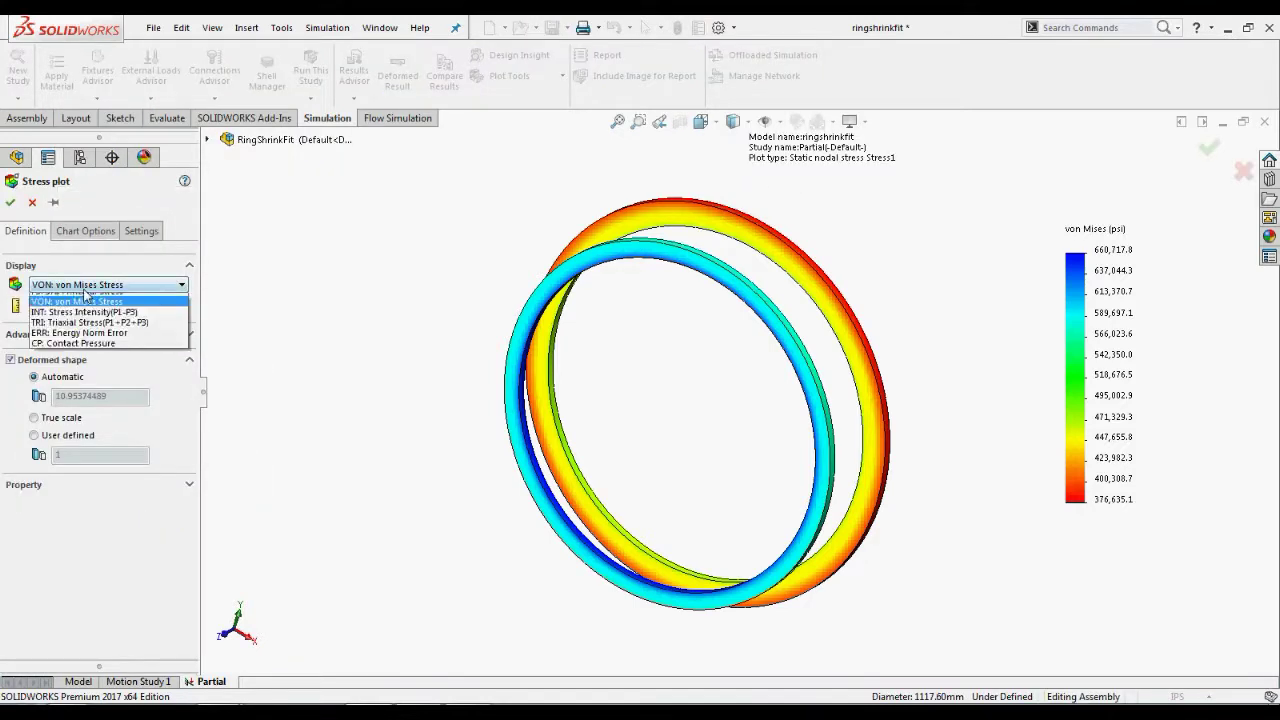
pyautogui.click(80, 298)
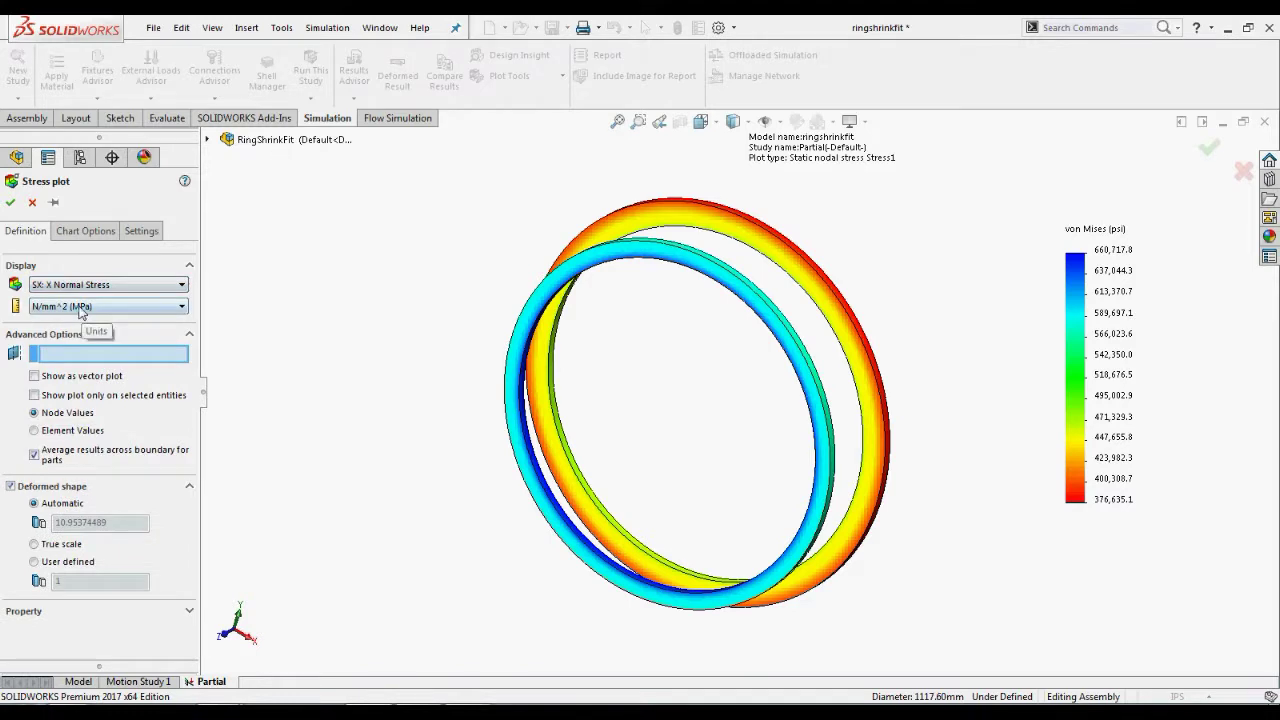
pyautogui.click(82, 307)
pyautogui.click(86, 342)
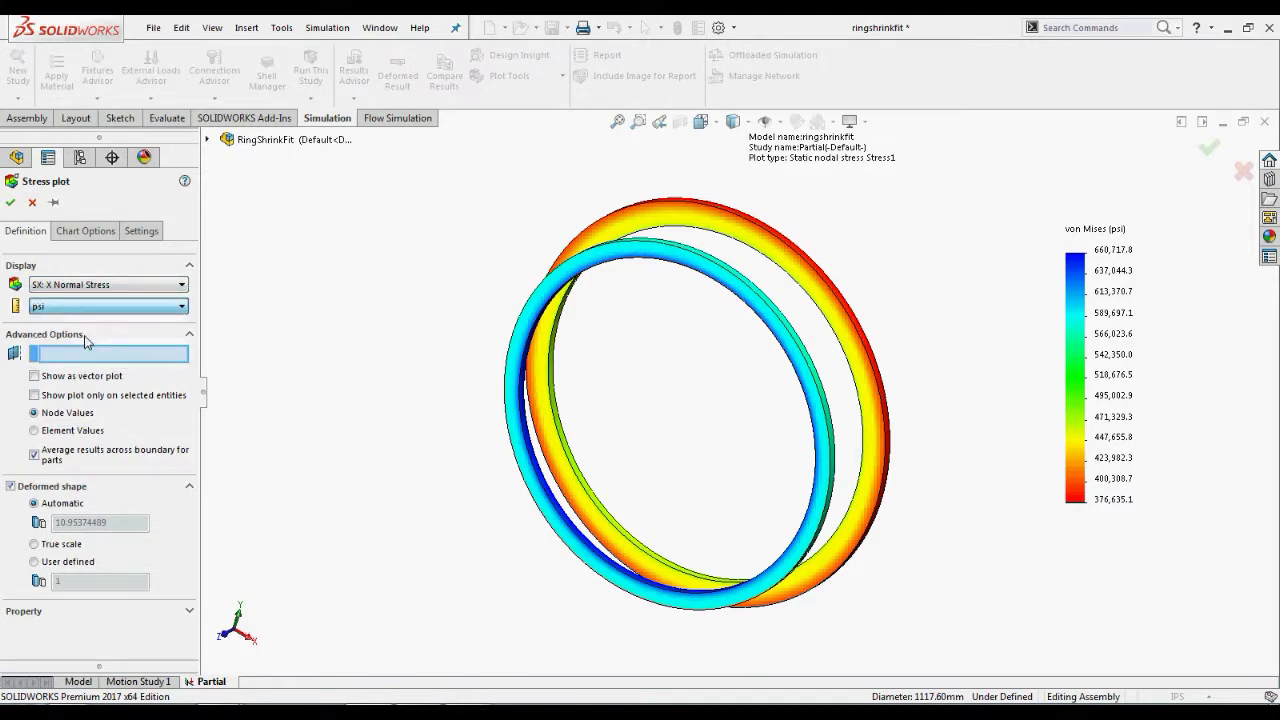
pyautogui.click(207, 139)
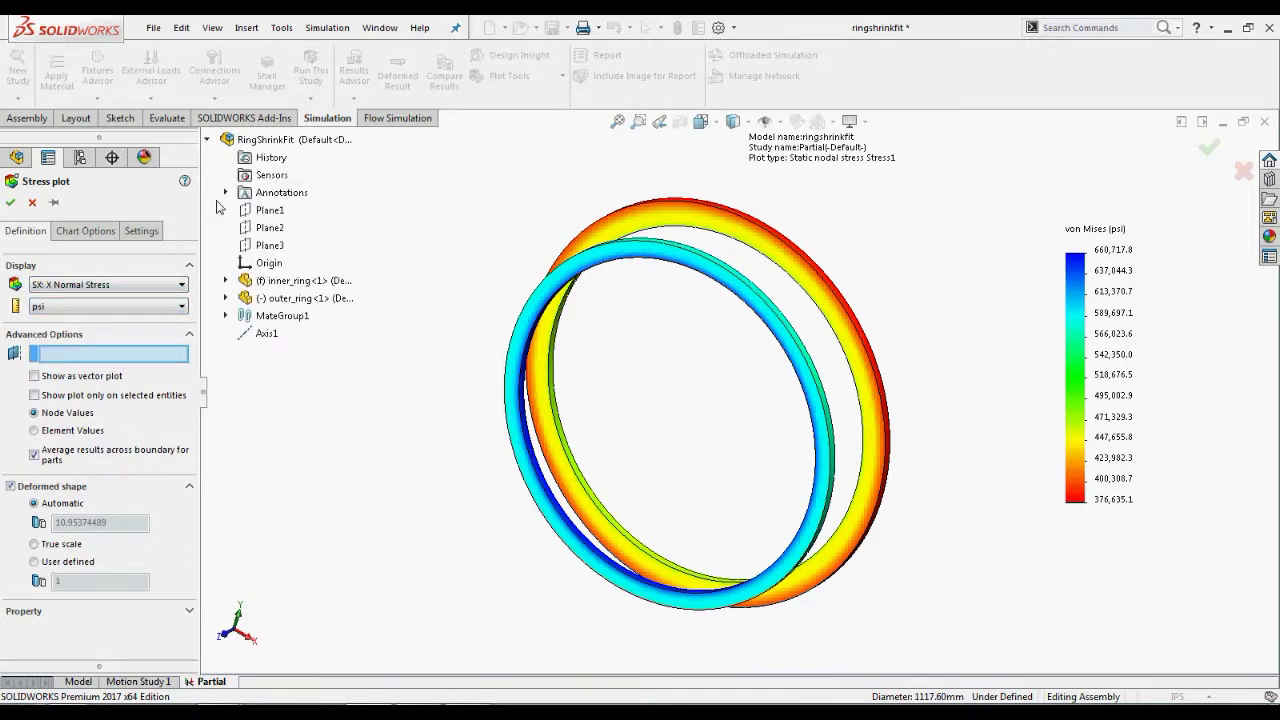
pyautogui.click(262, 335)
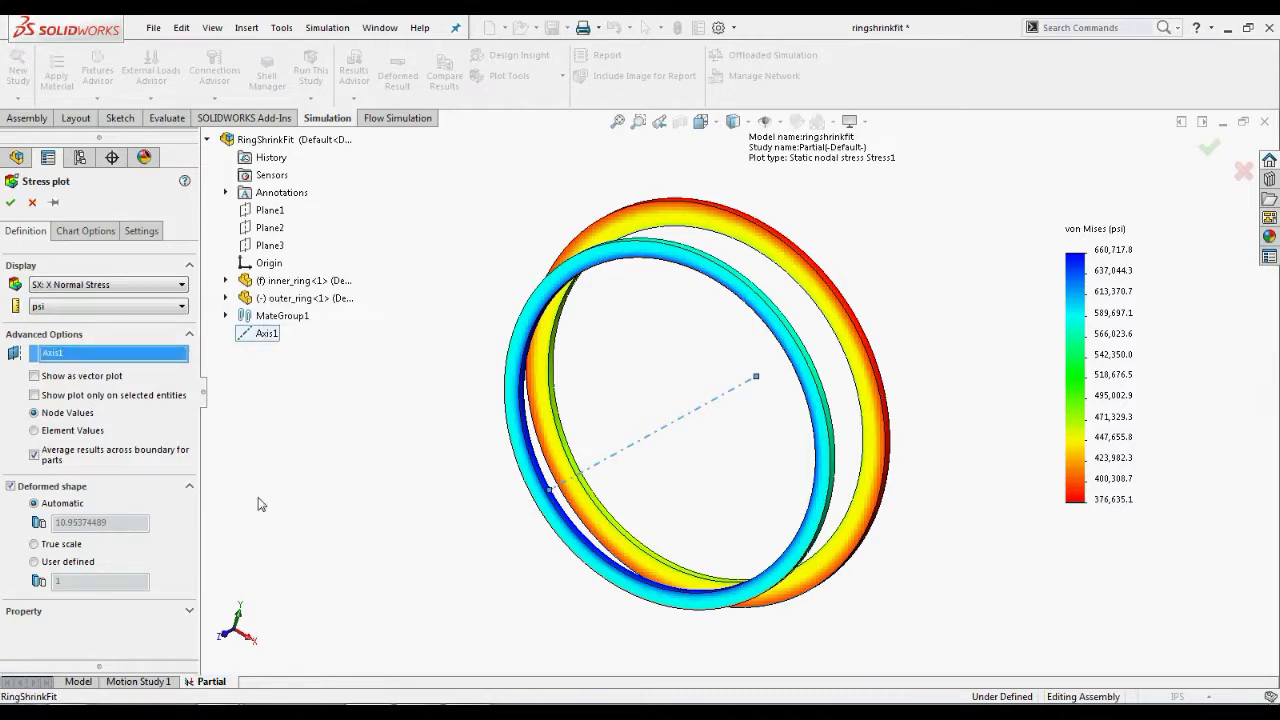
pyautogui.click(10, 486)
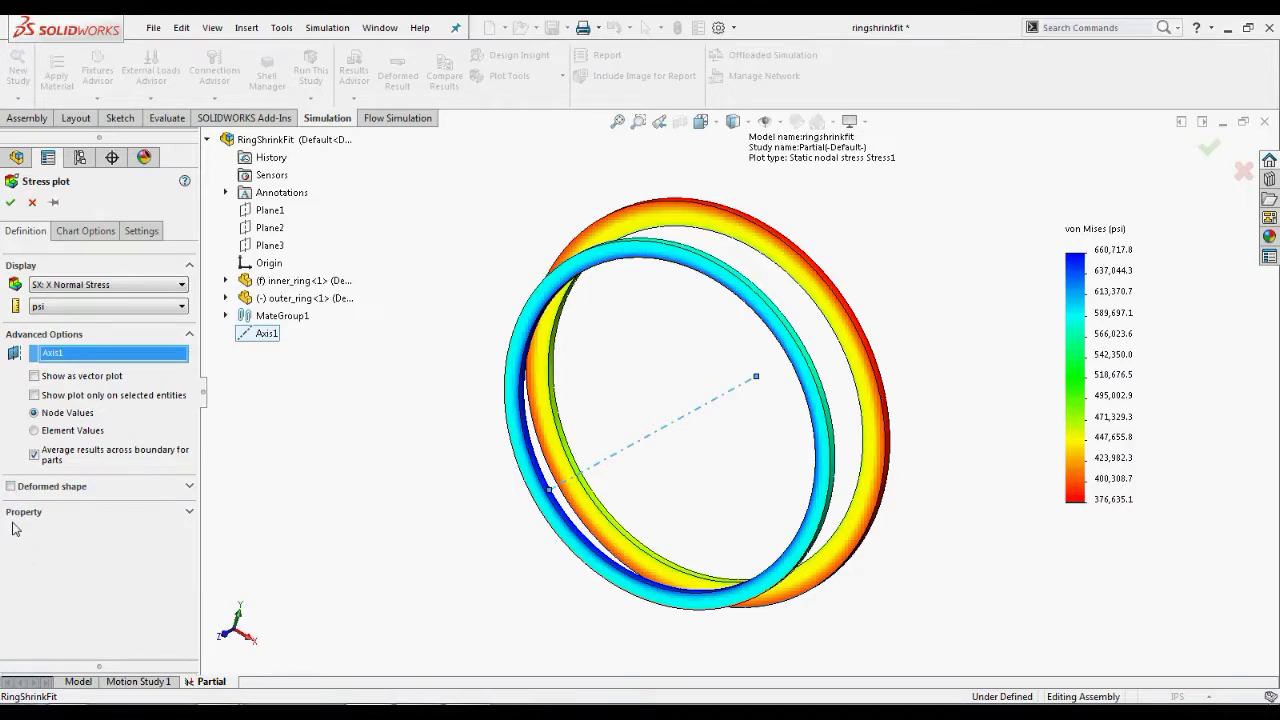
pyautogui.click(11, 205)
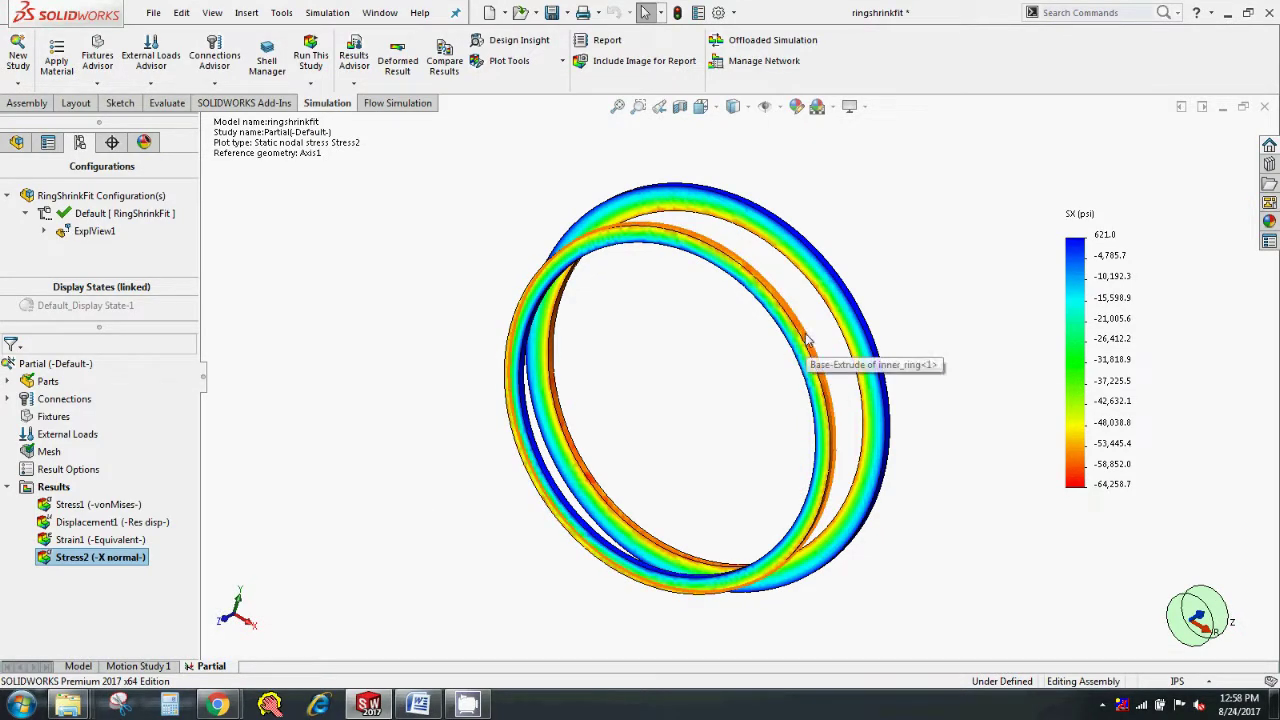
# Step: Display the Displacement1 resultant displacement plot, ranging 0.30 to 0.44 in
pyautogui.scroll(-3, 810, 345)
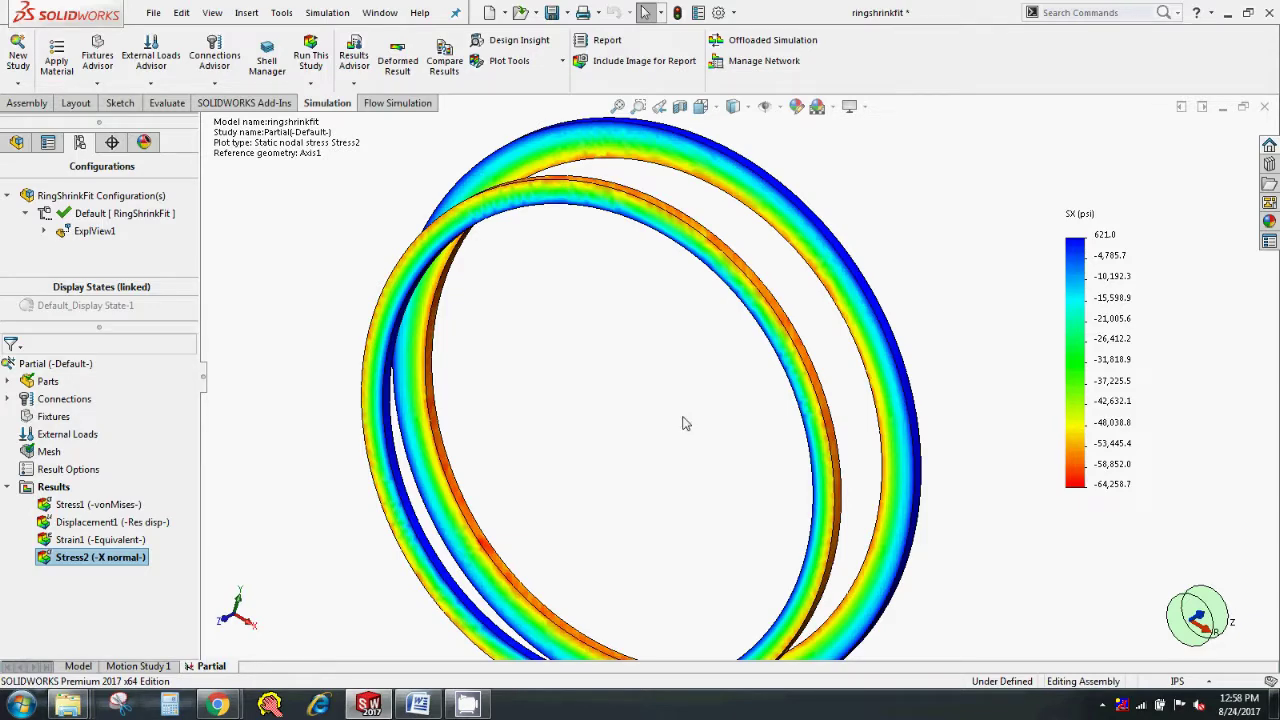
pyautogui.scroll(3, 682, 423)
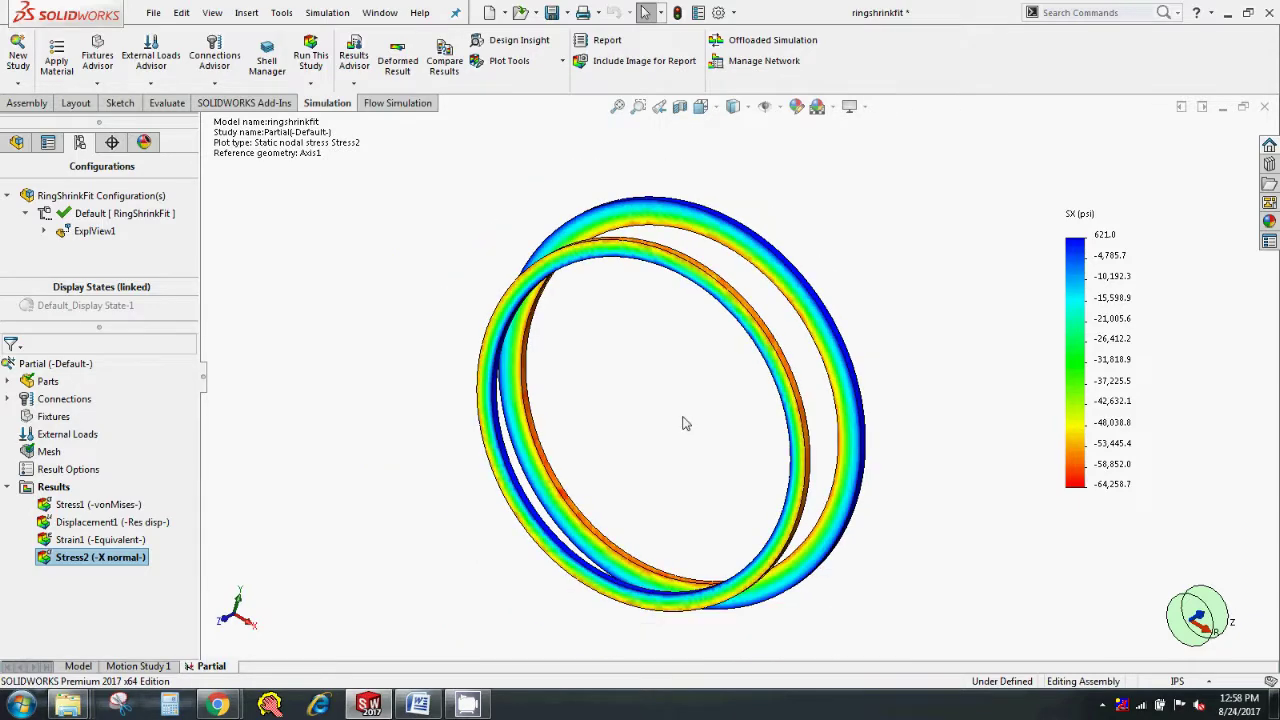
pyautogui.doubleClick(97, 525)
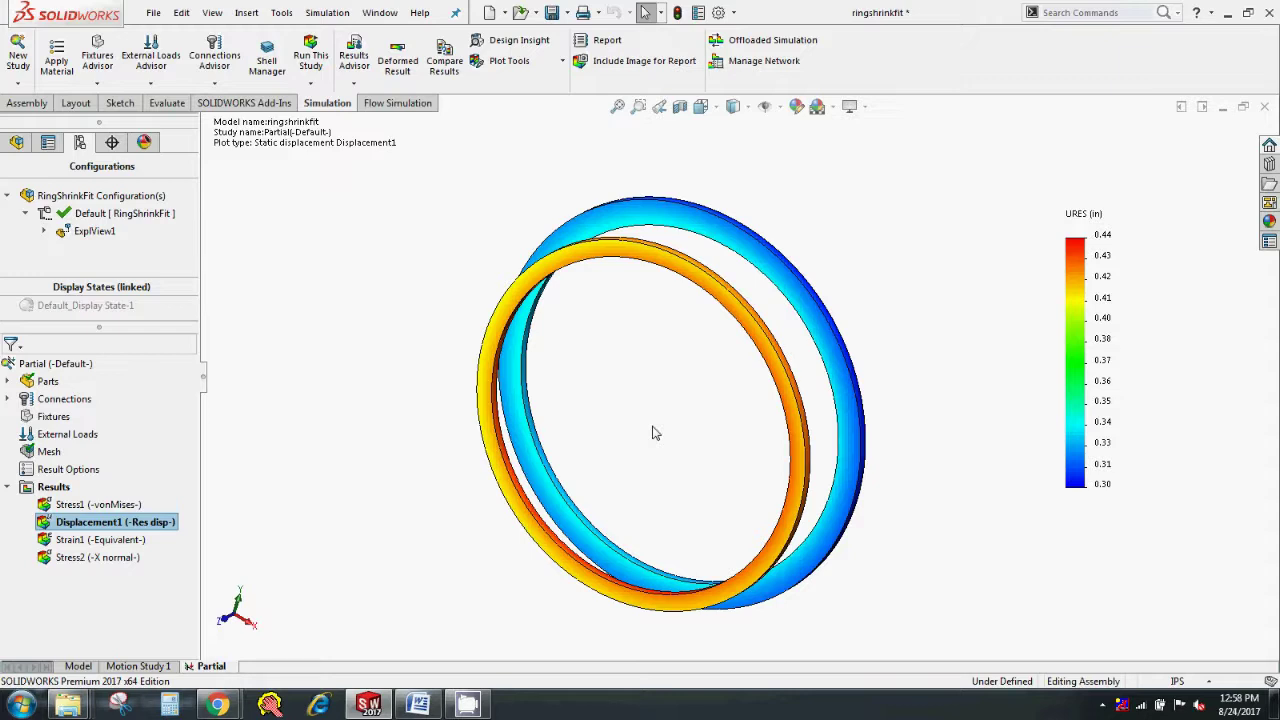
# Step: Collapse the ExplView1 exploded view so the rings sit fitted together
pyautogui.rightClick(125, 530)
pyautogui.click(302, 268)
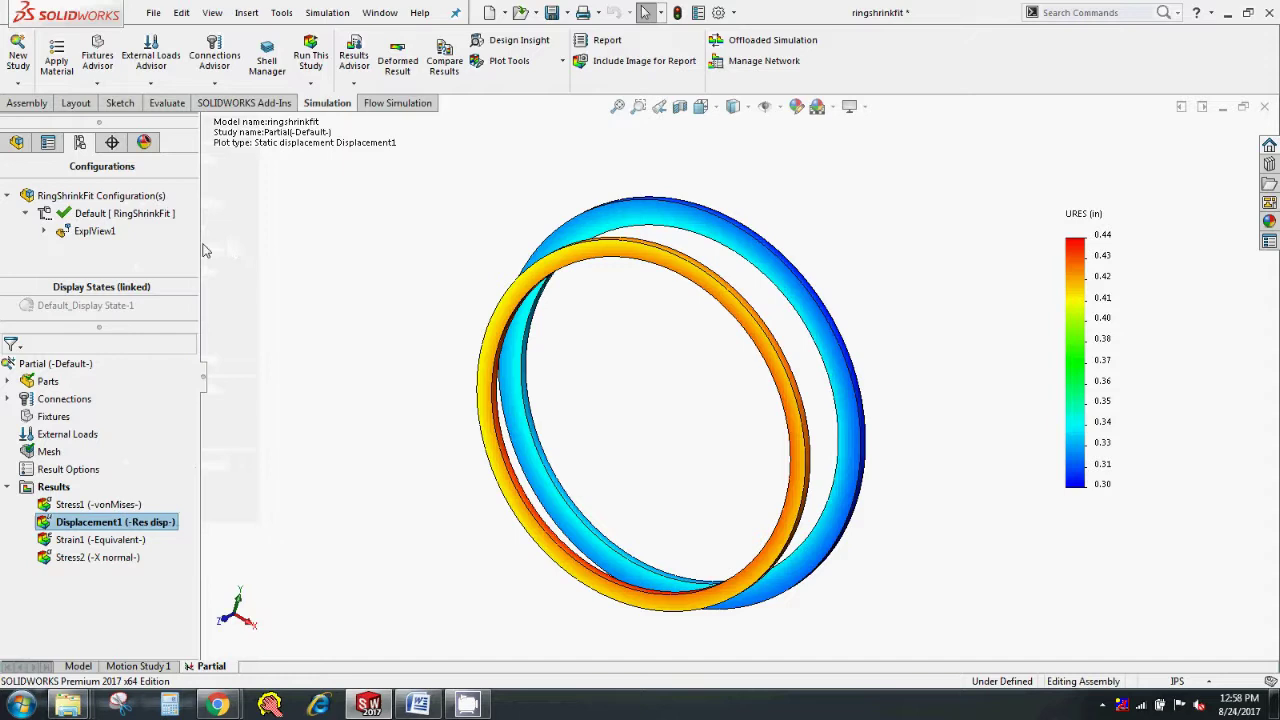
pyautogui.rightClick(85, 232)
pyautogui.click(95, 231)
pyautogui.rightClick(95, 231)
pyautogui.click(128, 244)
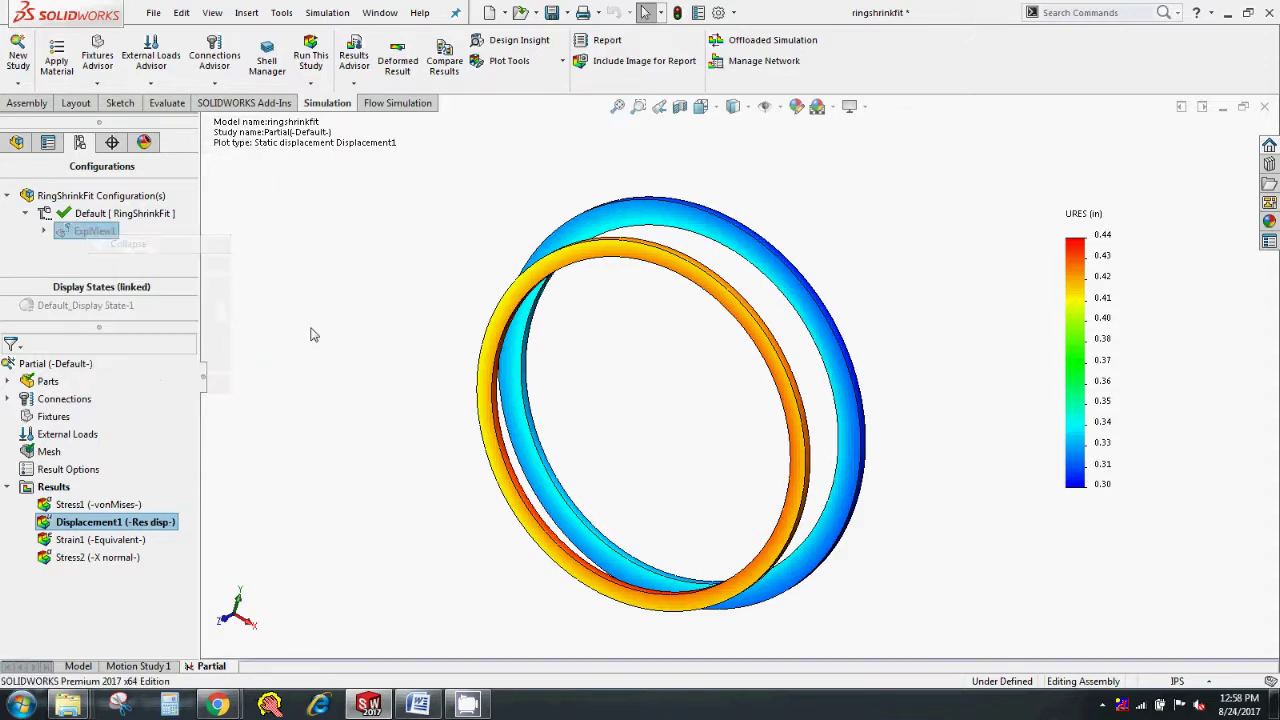
# Step: Show Displacement1 on the true-scale deformed shape and animate it
pyautogui.rightClick(103, 530)
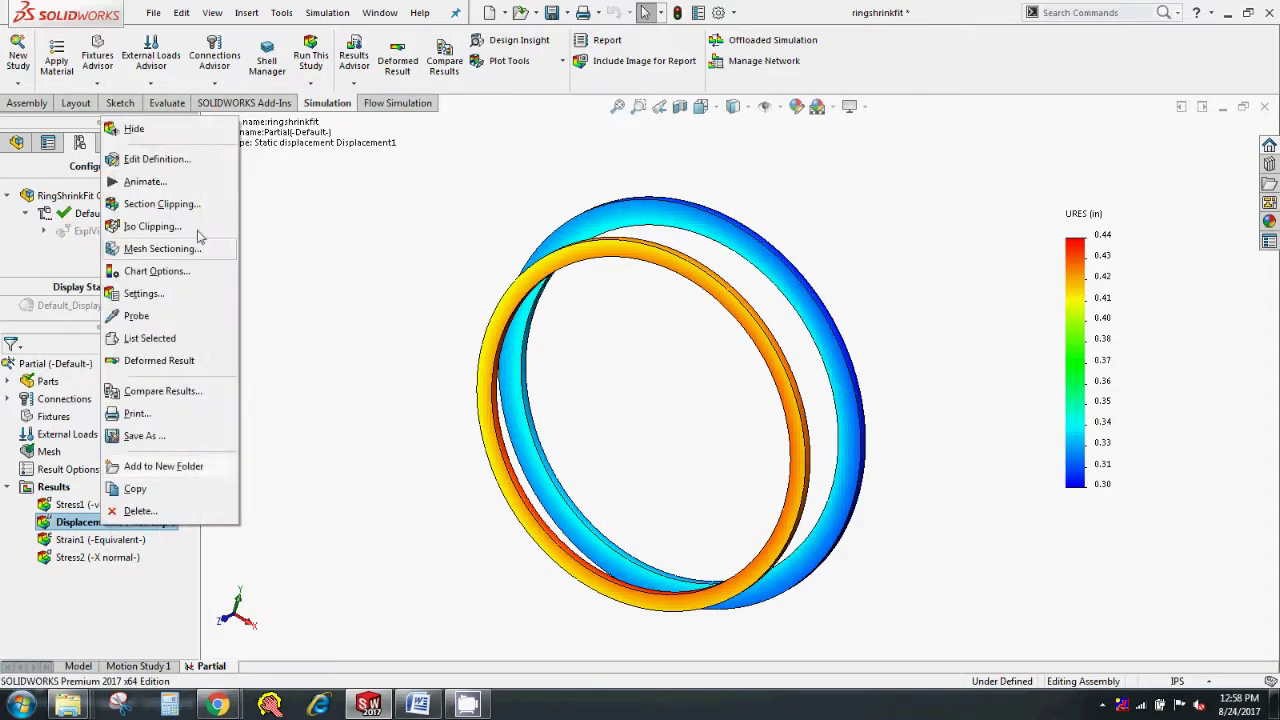
pyautogui.click(180, 167)
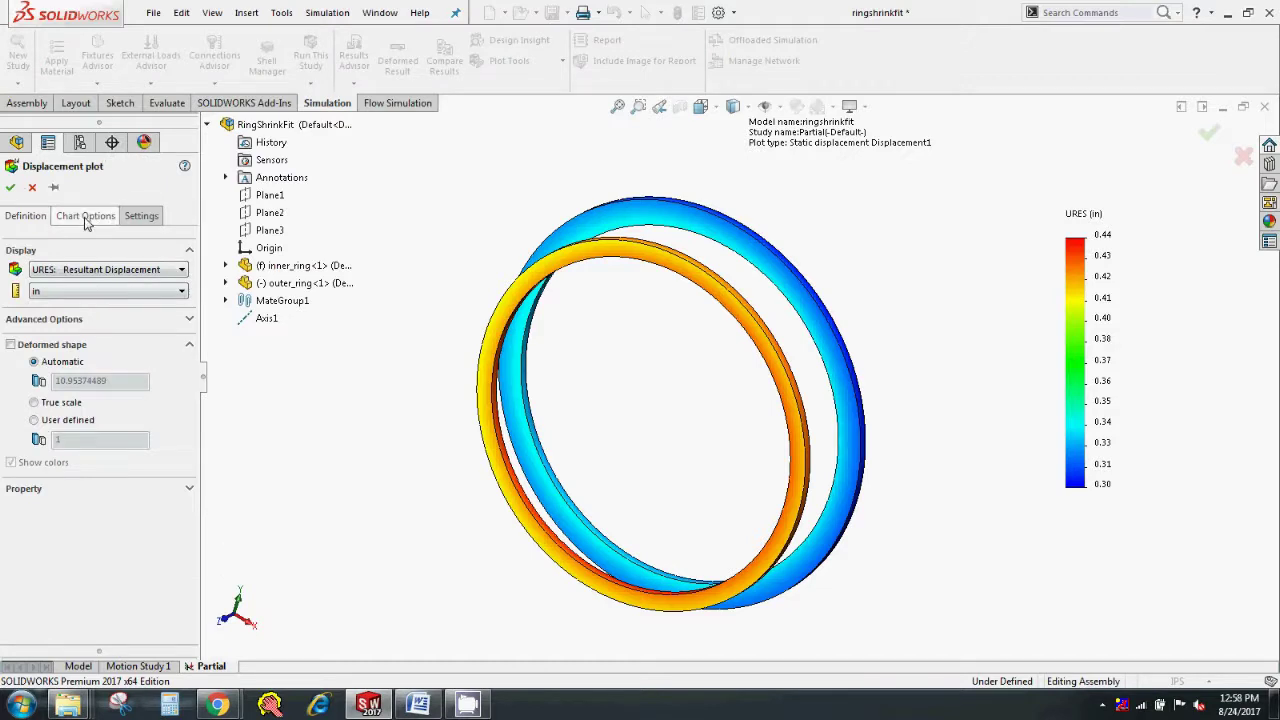
pyautogui.click(11, 344)
pyautogui.click(34, 402)
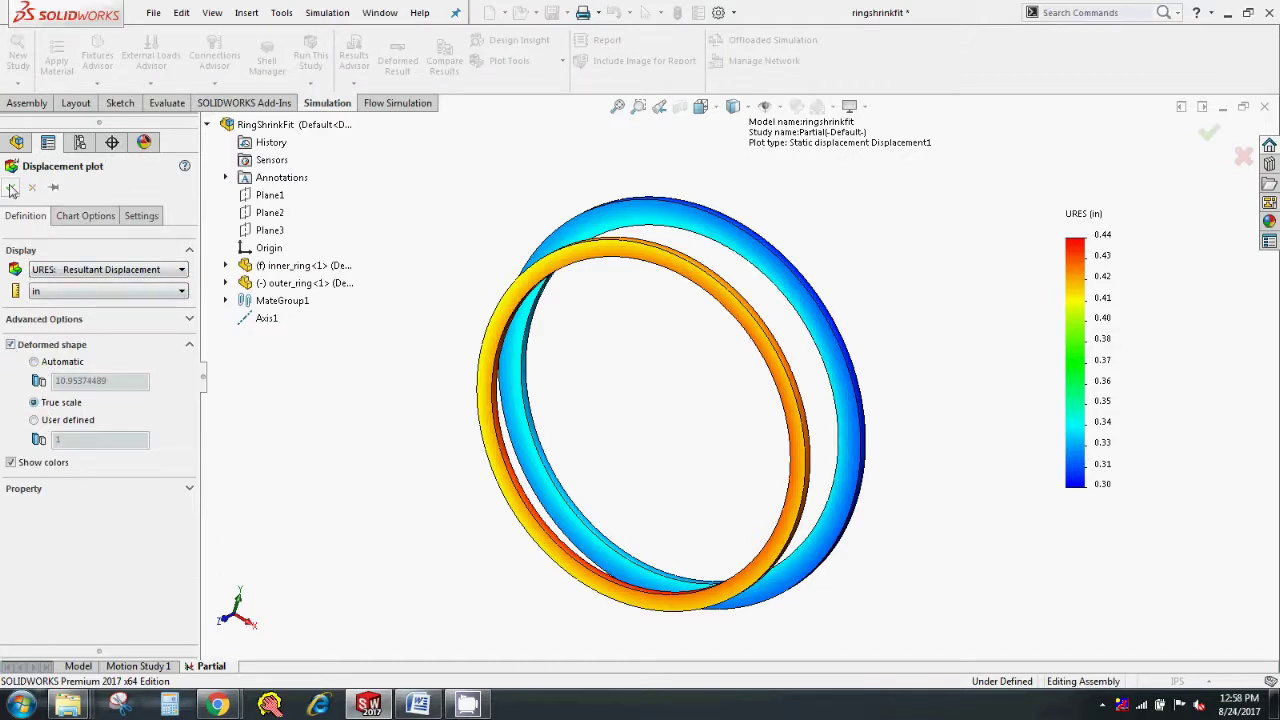
pyautogui.click(10, 187)
pyautogui.rightClick(128, 527)
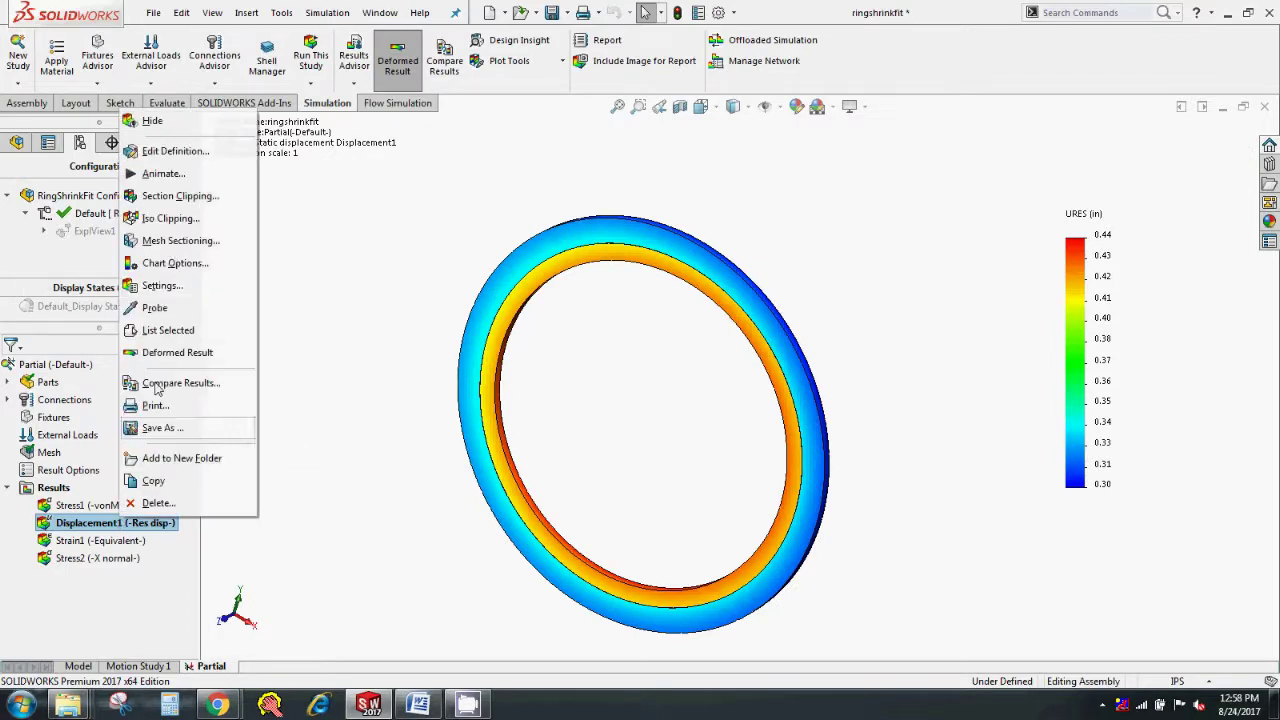
pyautogui.click(160, 174)
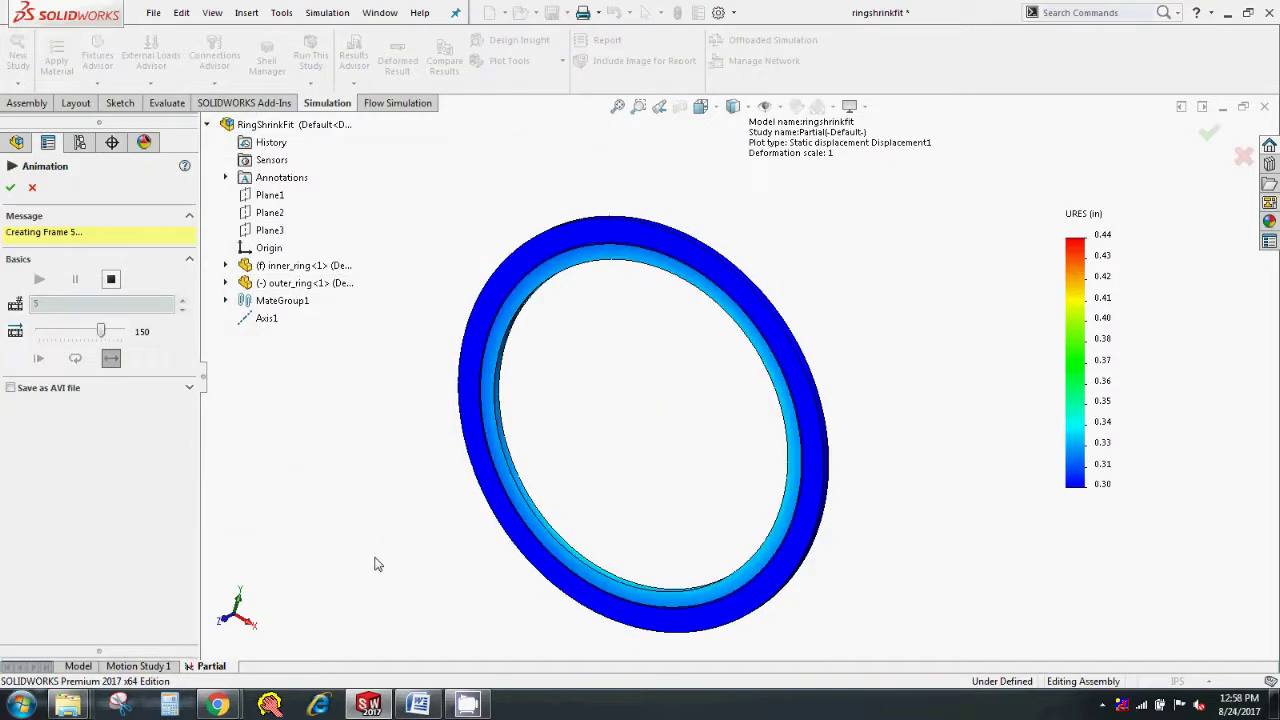